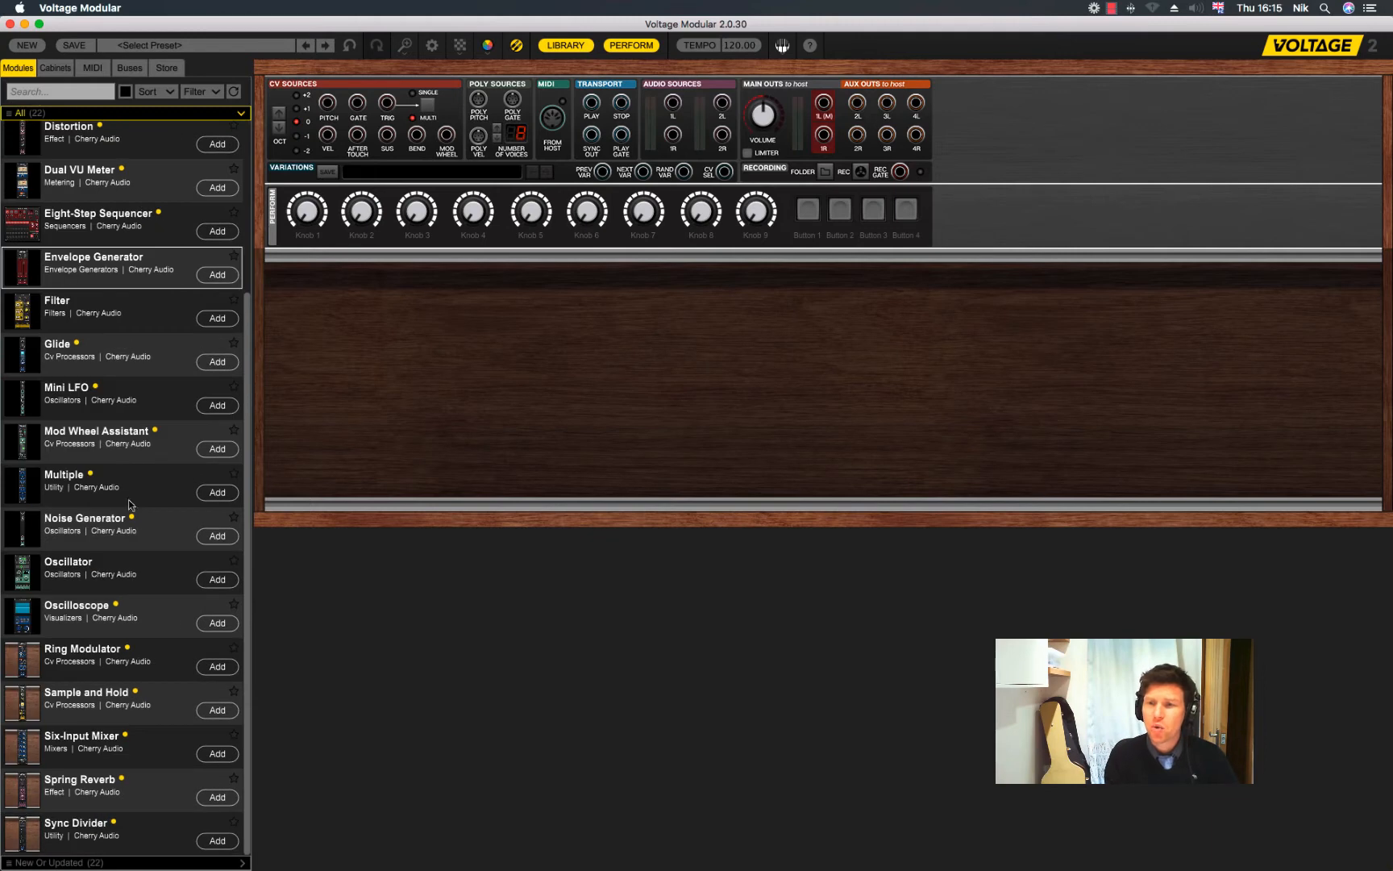
Add an Oscillator module to the cabinet with an Amplifier module directly beside it
{"action": "left_click_drag", "start_coordinate": [157, 560], "coordinate": [284, 348]}
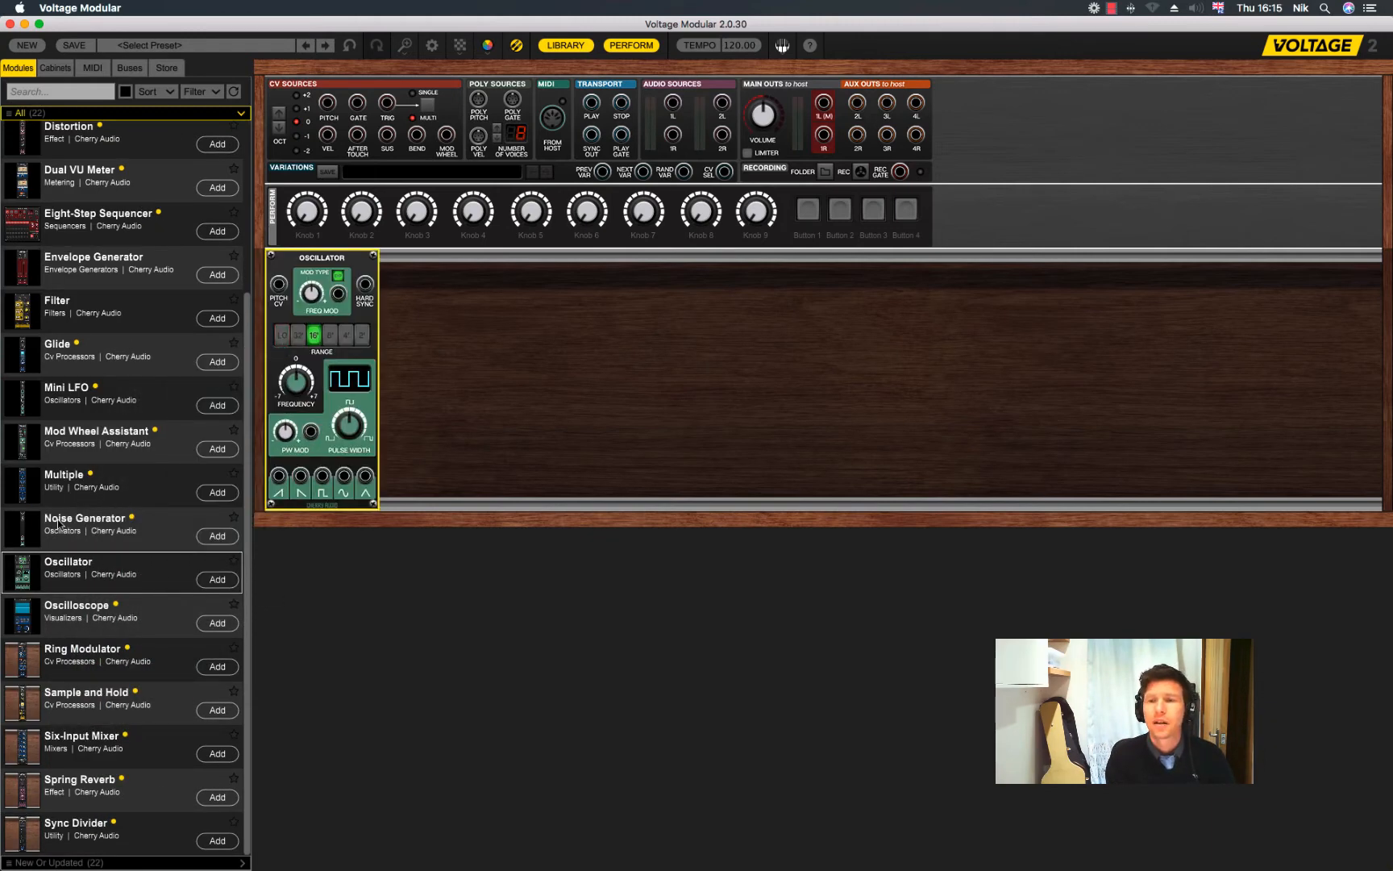
{"action": "scroll", "coordinate": [53, 532], "scroll_direction": "up", "scroll_amount": 6}
{"action": "left_click_drag", "start_coordinate": [87, 146], "coordinate": [420, 296]}
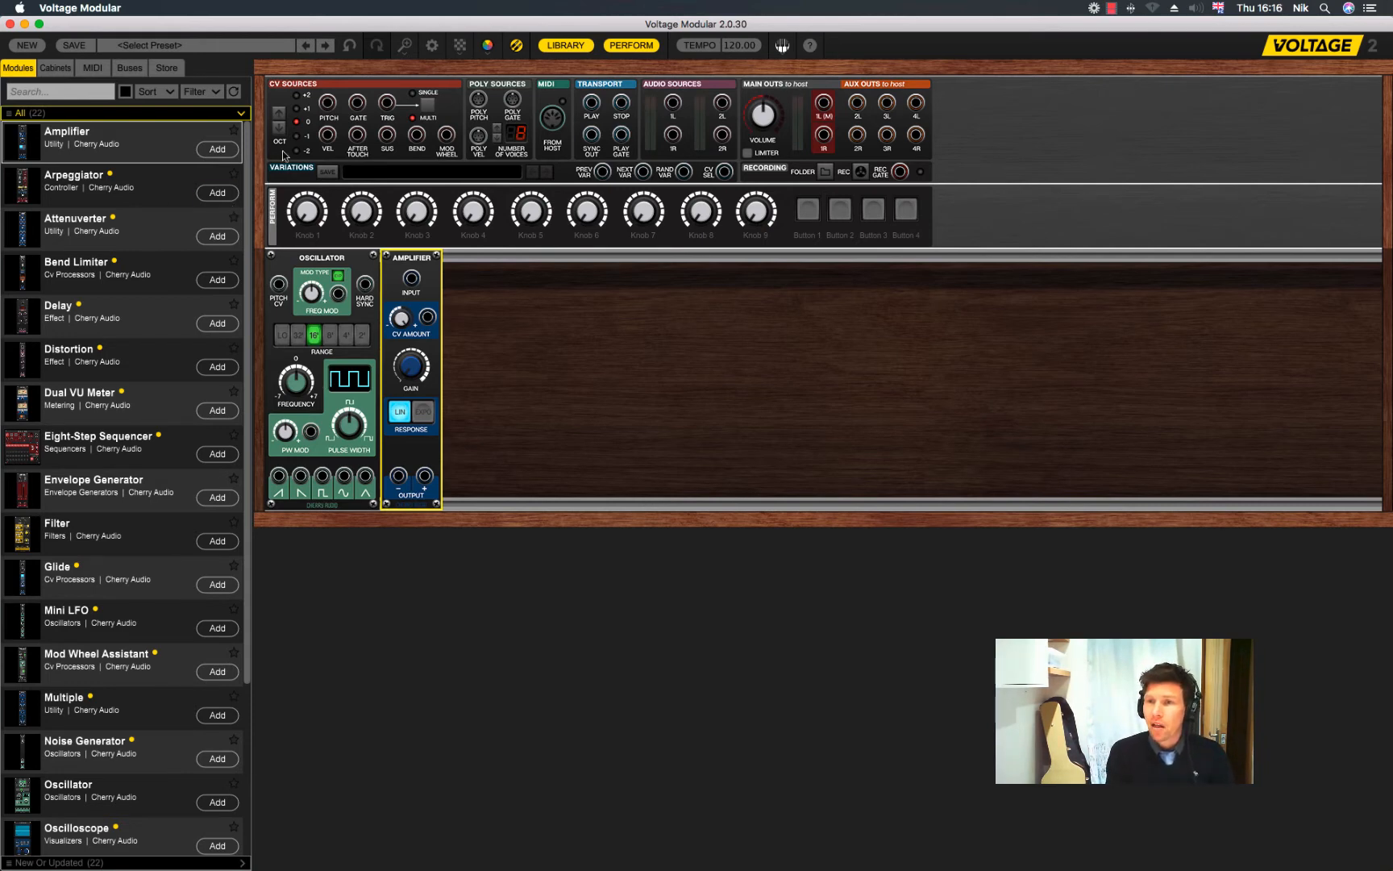
Patch the Pitch source to the oscillator and its pulse output through the amplifier to main out 1, testing the amplifier's gain
{"action": "left_click_drag", "start_coordinate": [327, 105], "coordinate": [279, 284]}
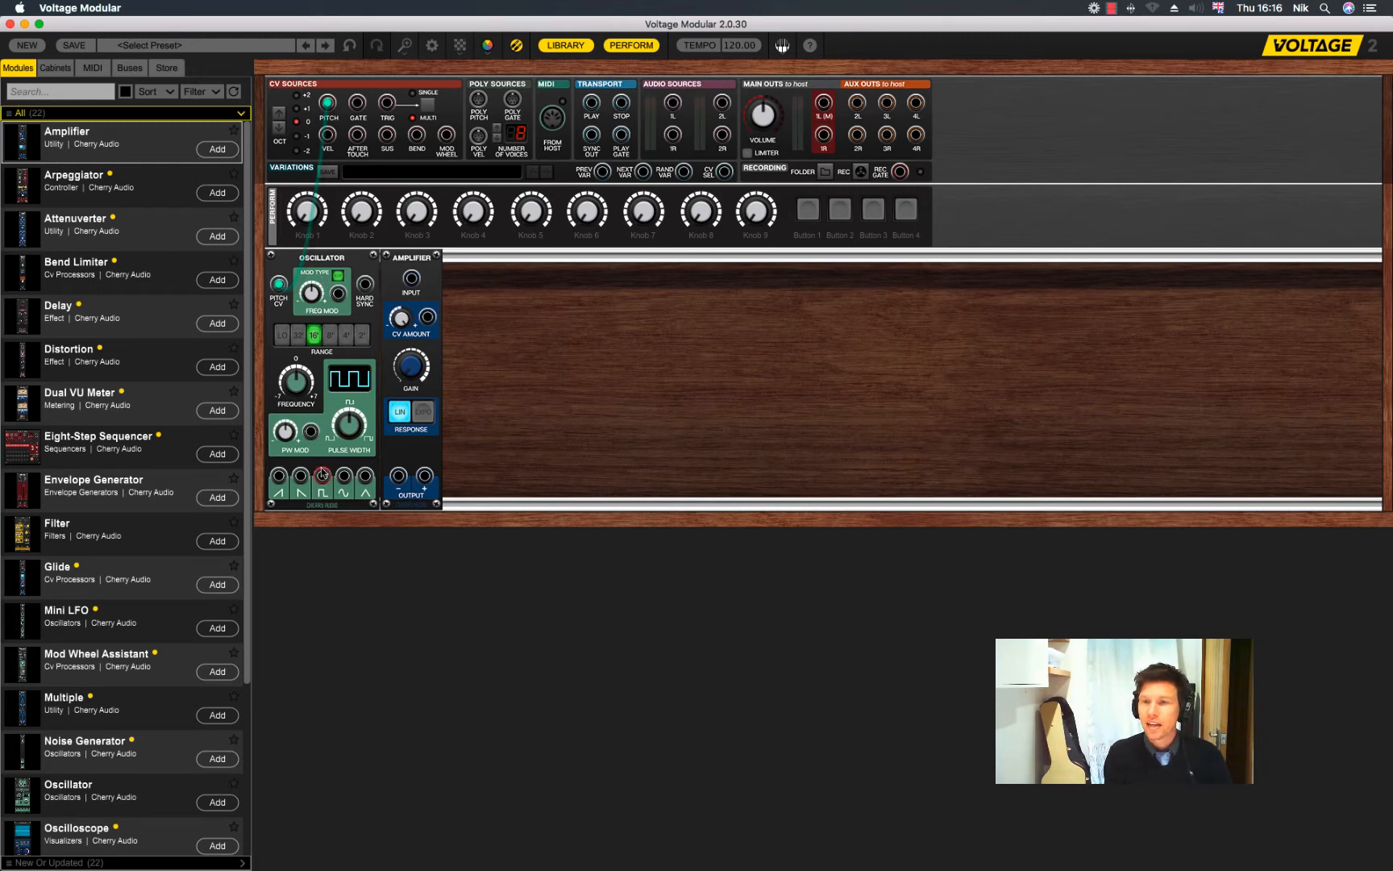
{"action": "left_click_drag", "start_coordinate": [321, 474], "coordinate": [410, 283]}
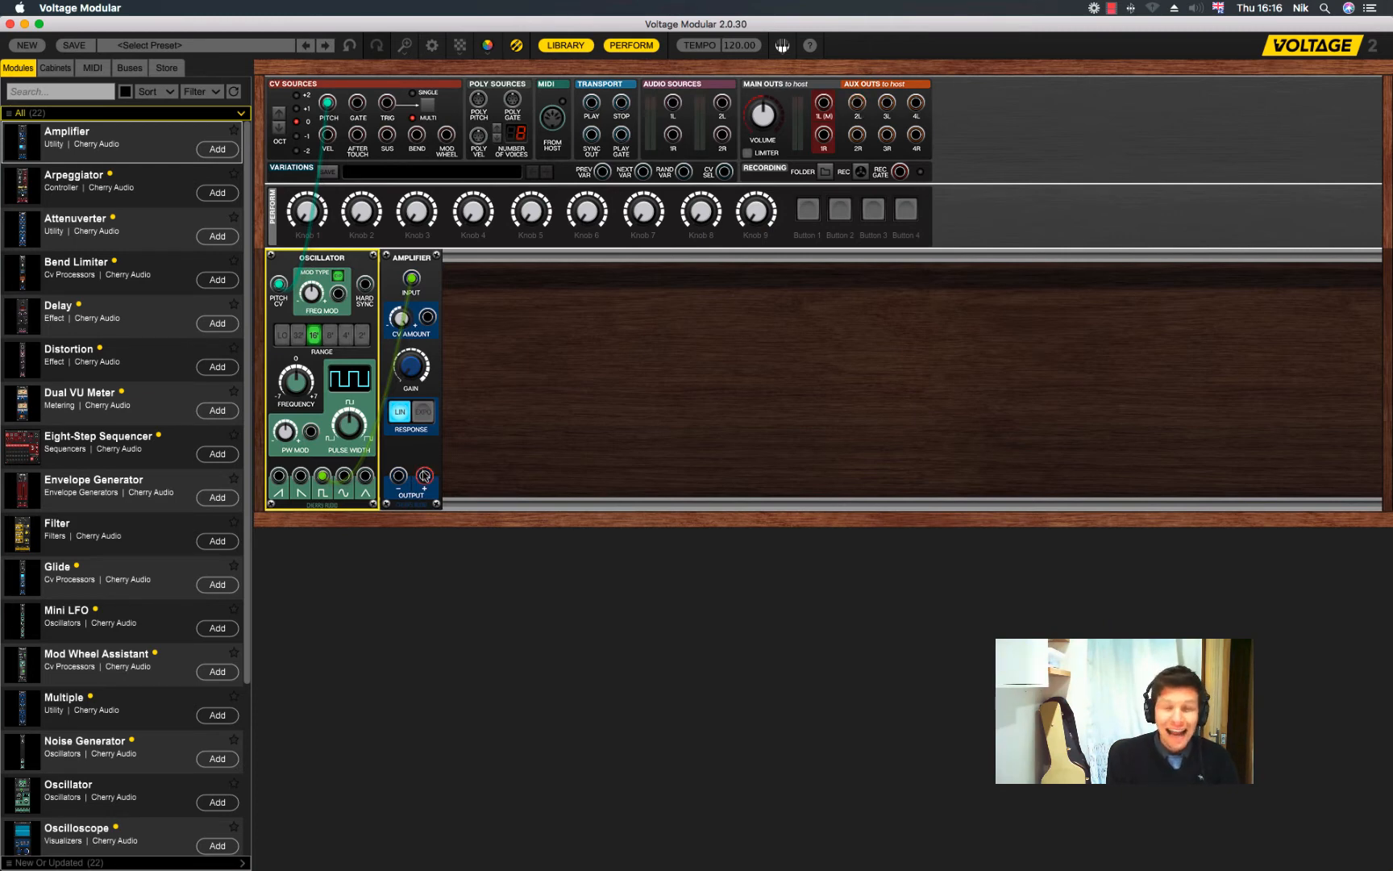
{"action": "left_click_drag", "start_coordinate": [425, 476], "coordinate": [825, 111]}
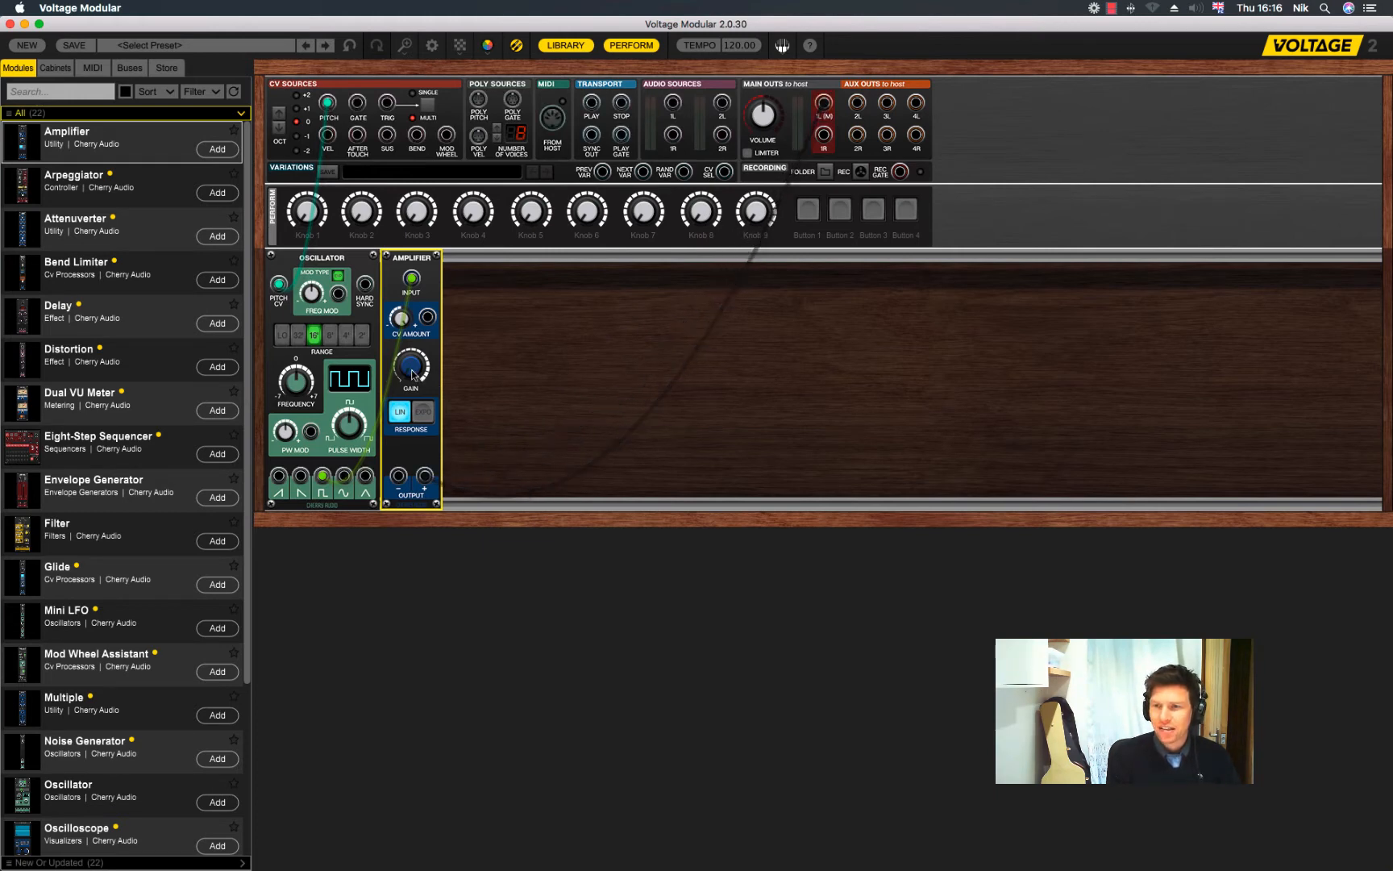
{"action": "mouse_move", "coordinate": [413, 373]}
{"action": "left_mouse_down"}
{"action": "mouse_move", "coordinate": [413, 327]}
{"action": "mouse_move", "coordinate": [409, 378]}
{"action": "mouse_move", "coordinate": [413, 358]}
{"action": "left_mouse_up"}
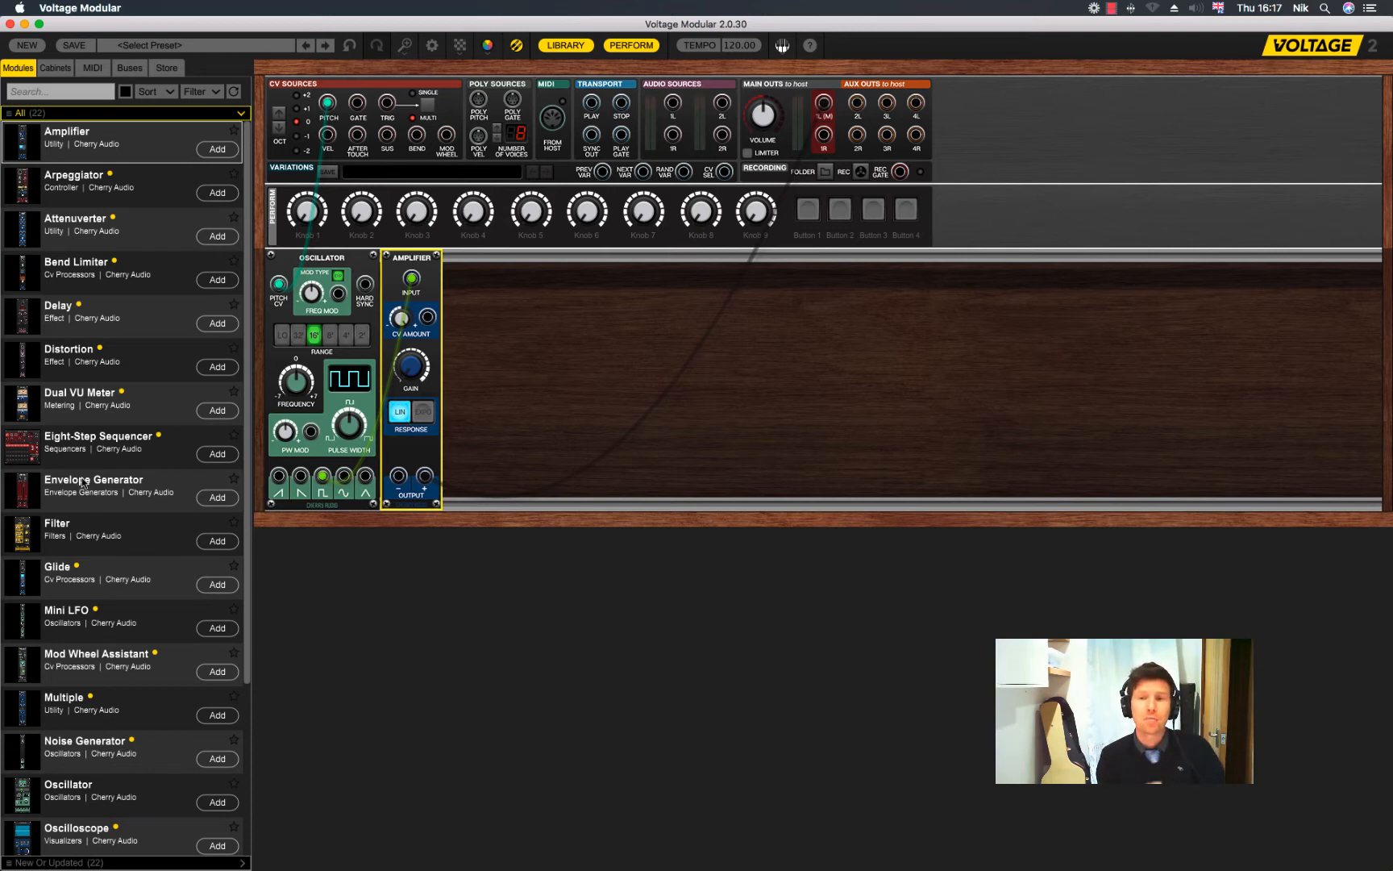
Insert an Envelope Generator before the amplifier, patching the Gate source into it and its positive output to the amplifier's CV input
{"action": "left_click_drag", "start_coordinate": [84, 484], "coordinate": [401, 313]}
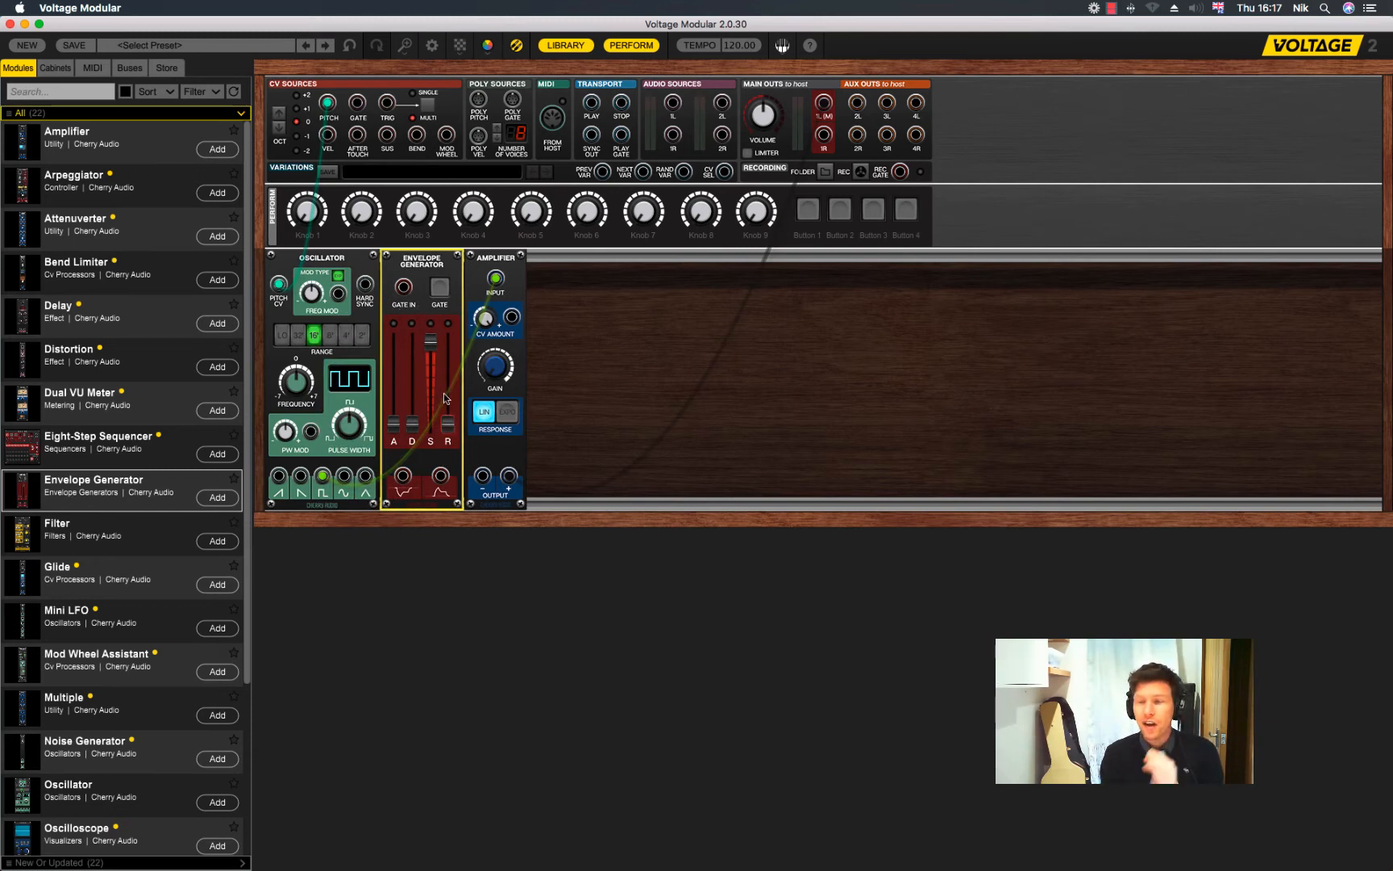
{"action": "mouse_move", "coordinate": [444, 397]}
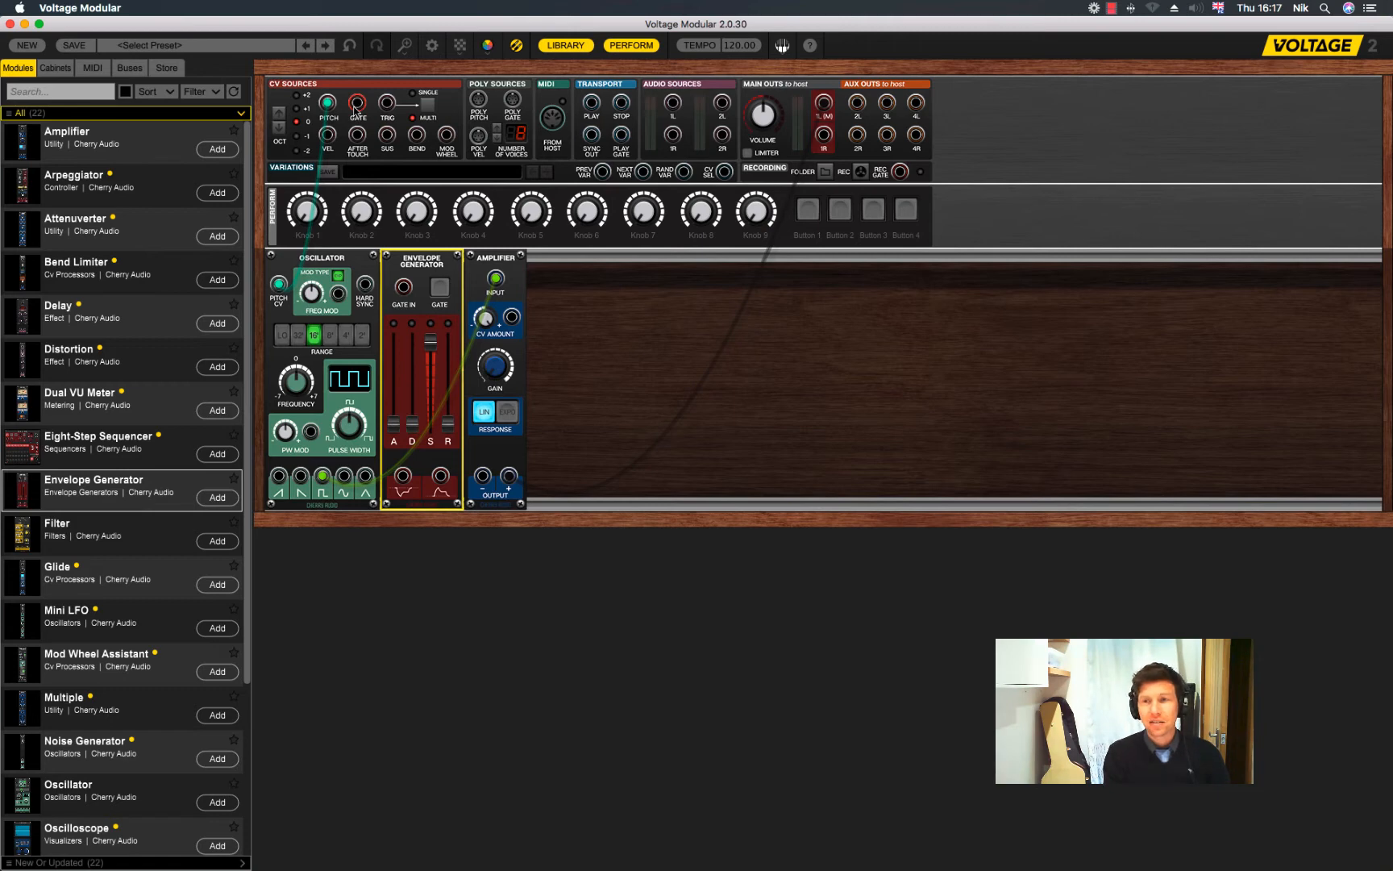
{"action": "left_click_drag", "start_coordinate": [355, 108], "coordinate": [406, 288]}
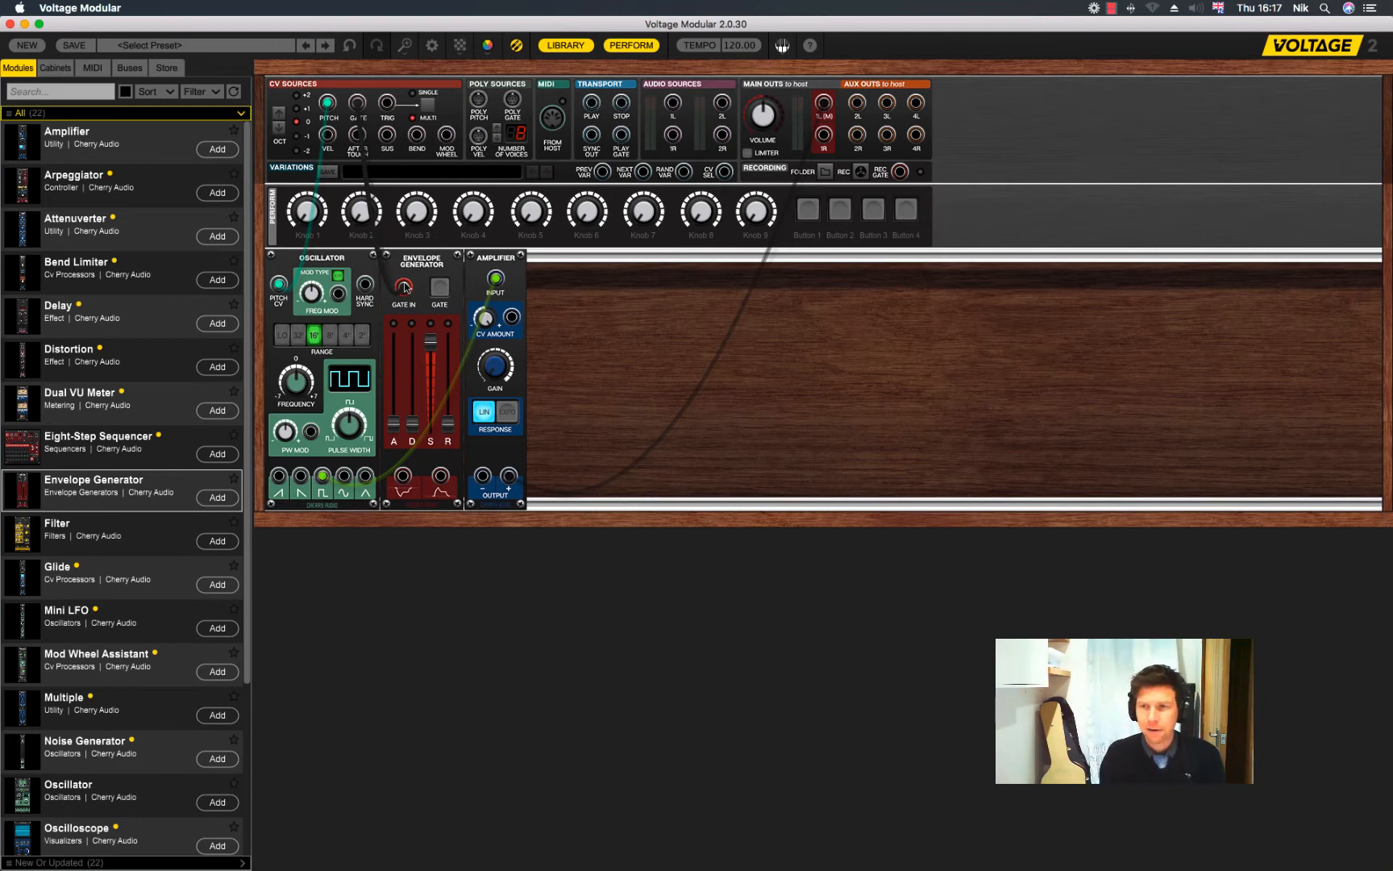
{"action": "left_click", "coordinate": [452, 300]}
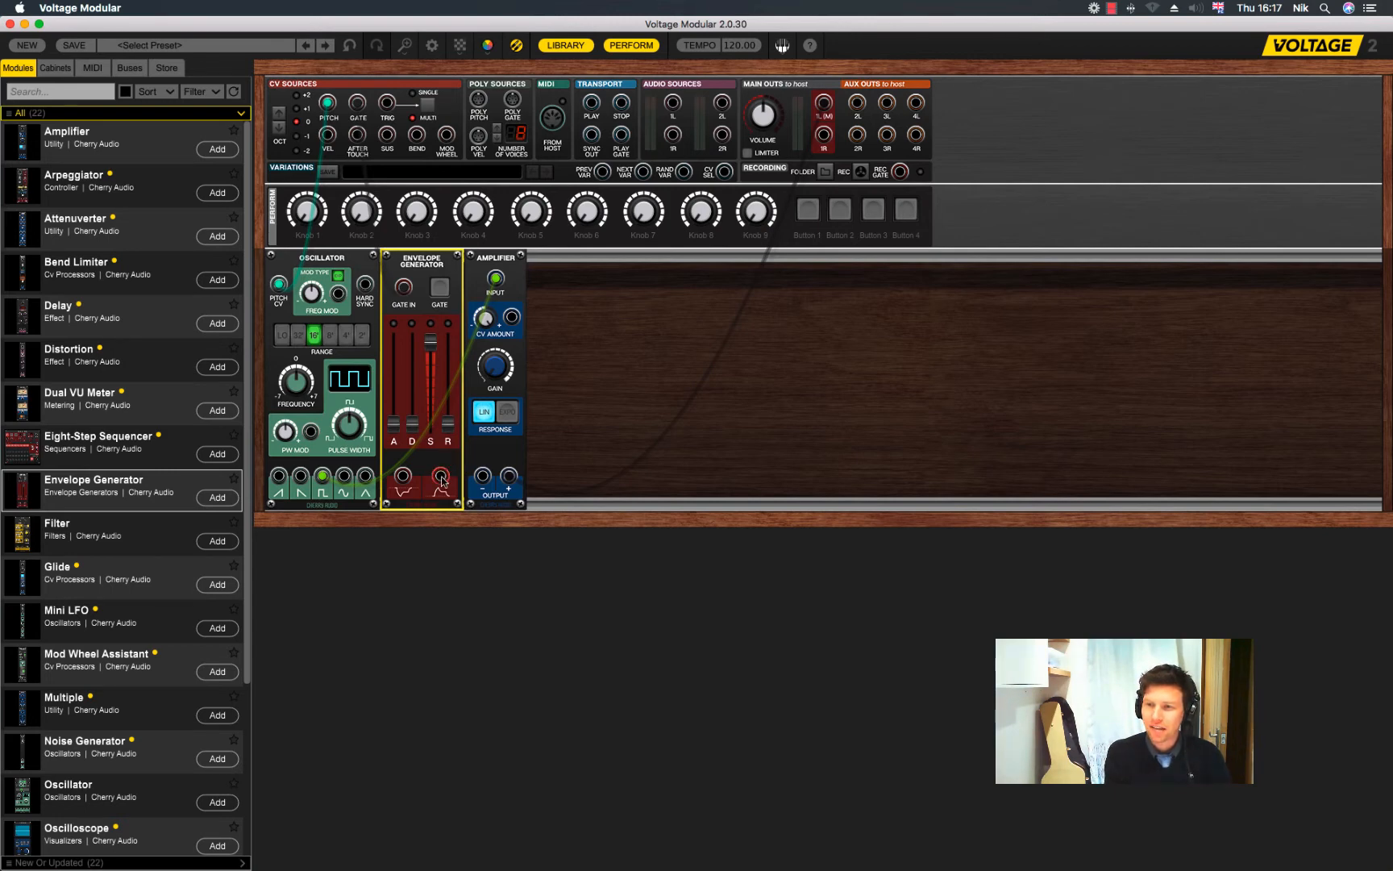
{"action": "mouse_move", "coordinate": [442, 477]}
{"action": "left_mouse_down"}
{"action": "mouse_move", "coordinate": [471, 476]}
{"action": "mouse_move", "coordinate": [512, 321]}
{"action": "left_mouse_up"}
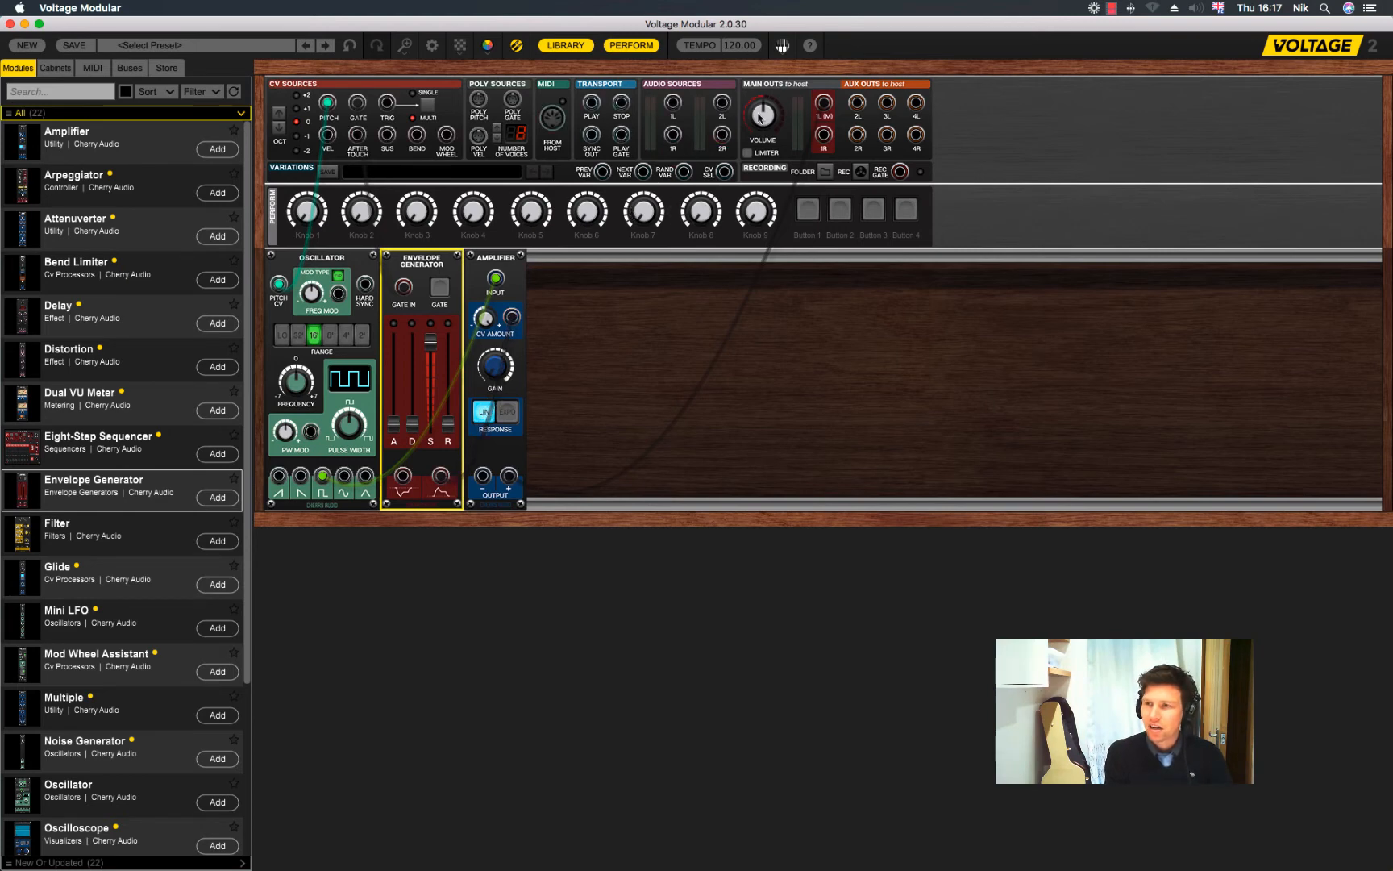
Turn down the main output volume and lower the envelope's sustain level to 0%
{"action": "mouse_move", "coordinate": [758, 123]}
{"action": "left_click_drag", "start_coordinate": [759, 129], "coordinate": [759, 195]}
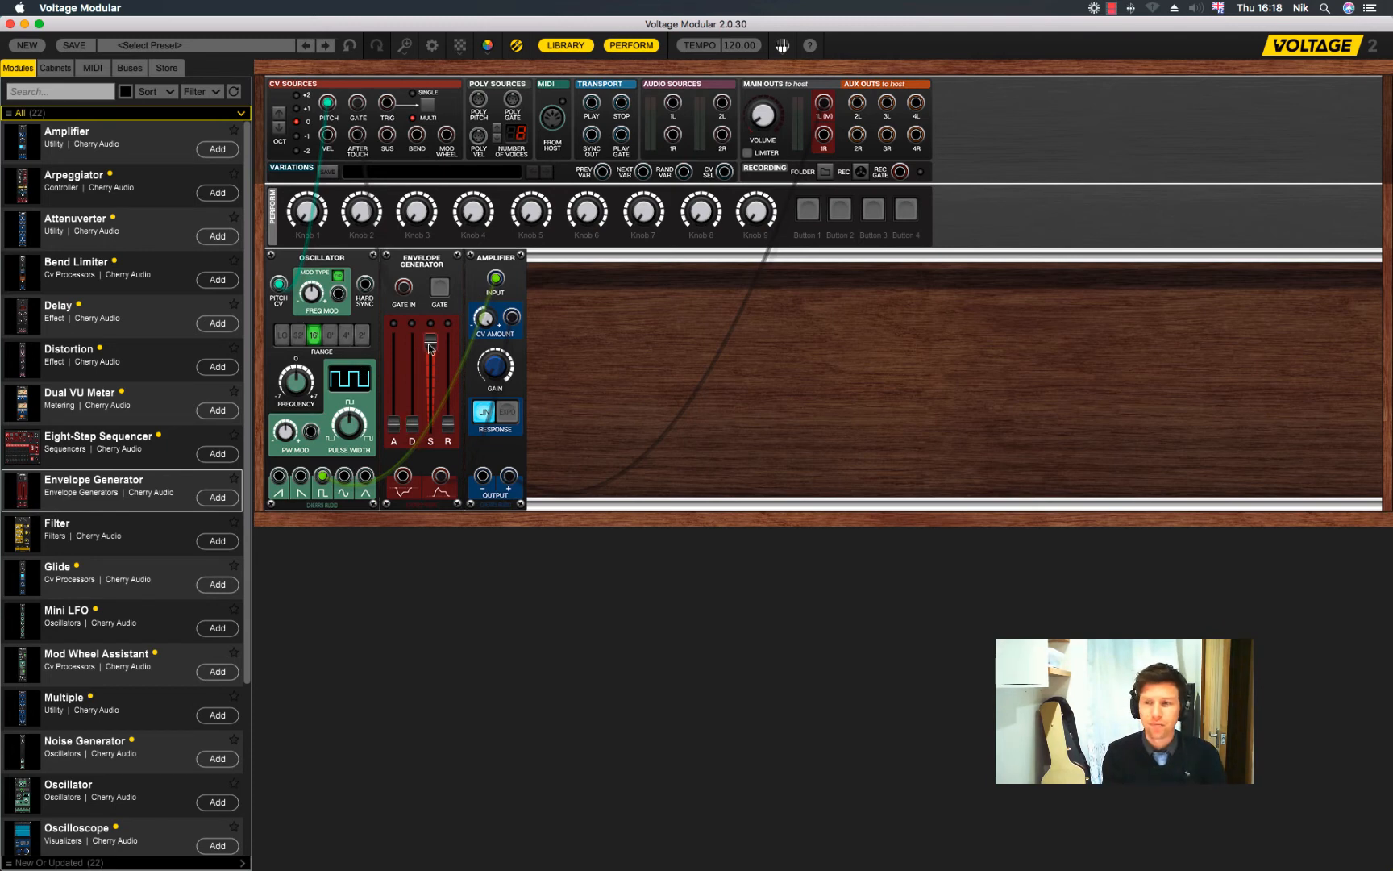
{"action": "left_click_drag", "start_coordinate": [430, 349], "coordinate": [436, 387]}
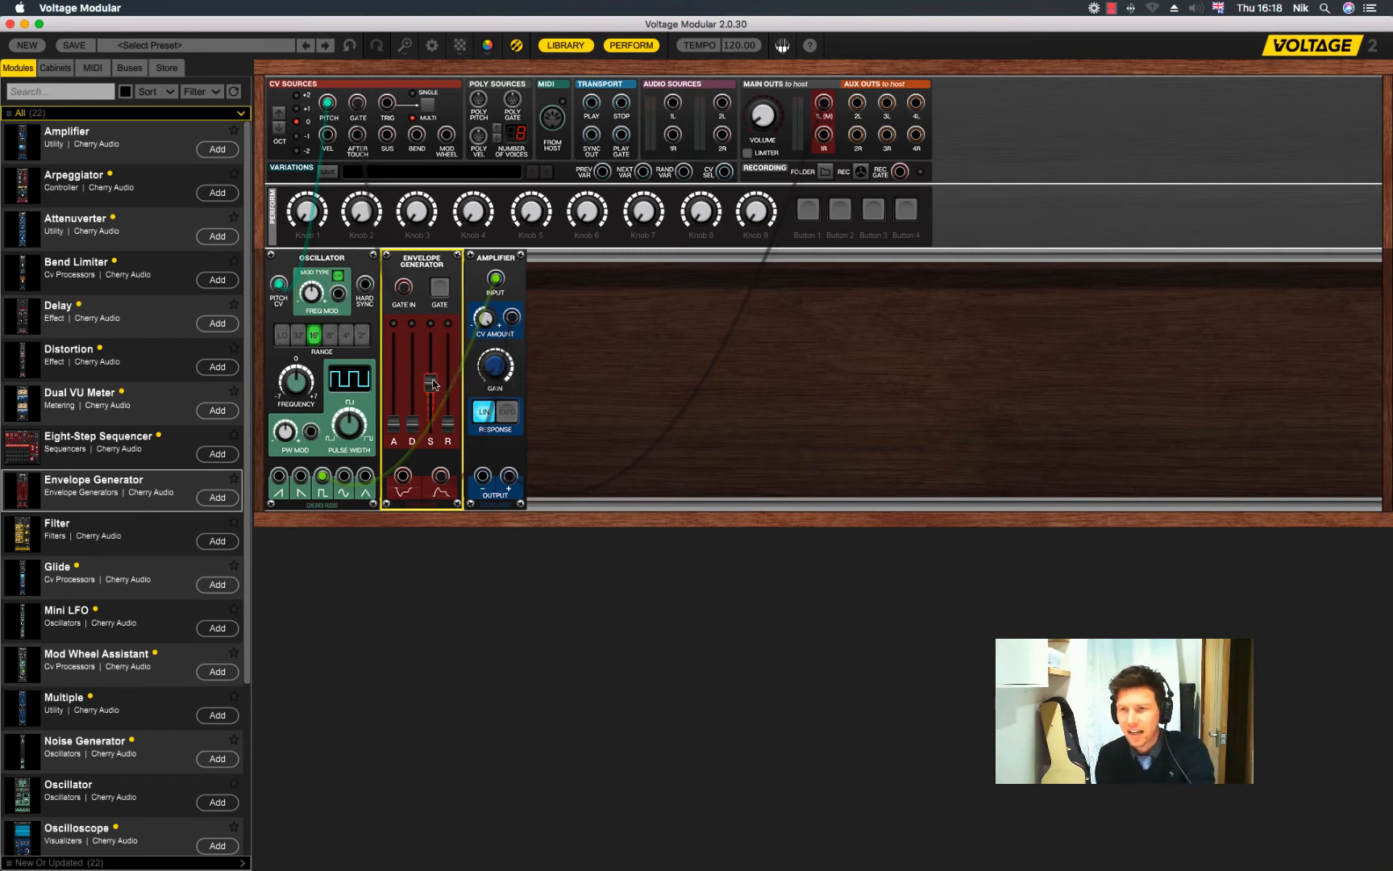
{"action": "mouse_move", "coordinate": [432, 384]}
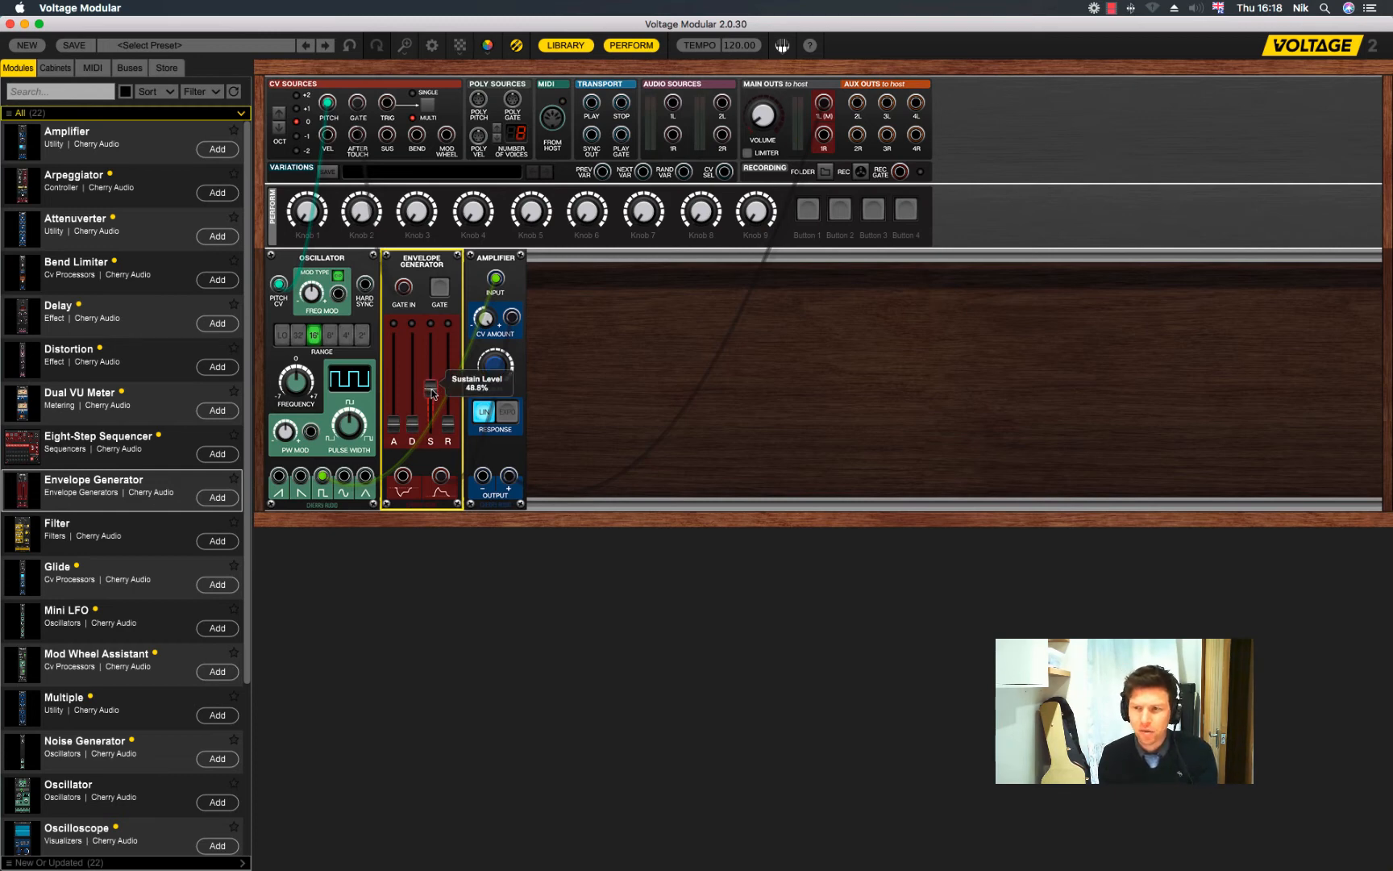
{"action": "left_click_drag", "start_coordinate": [431, 383], "coordinate": [444, 499]}
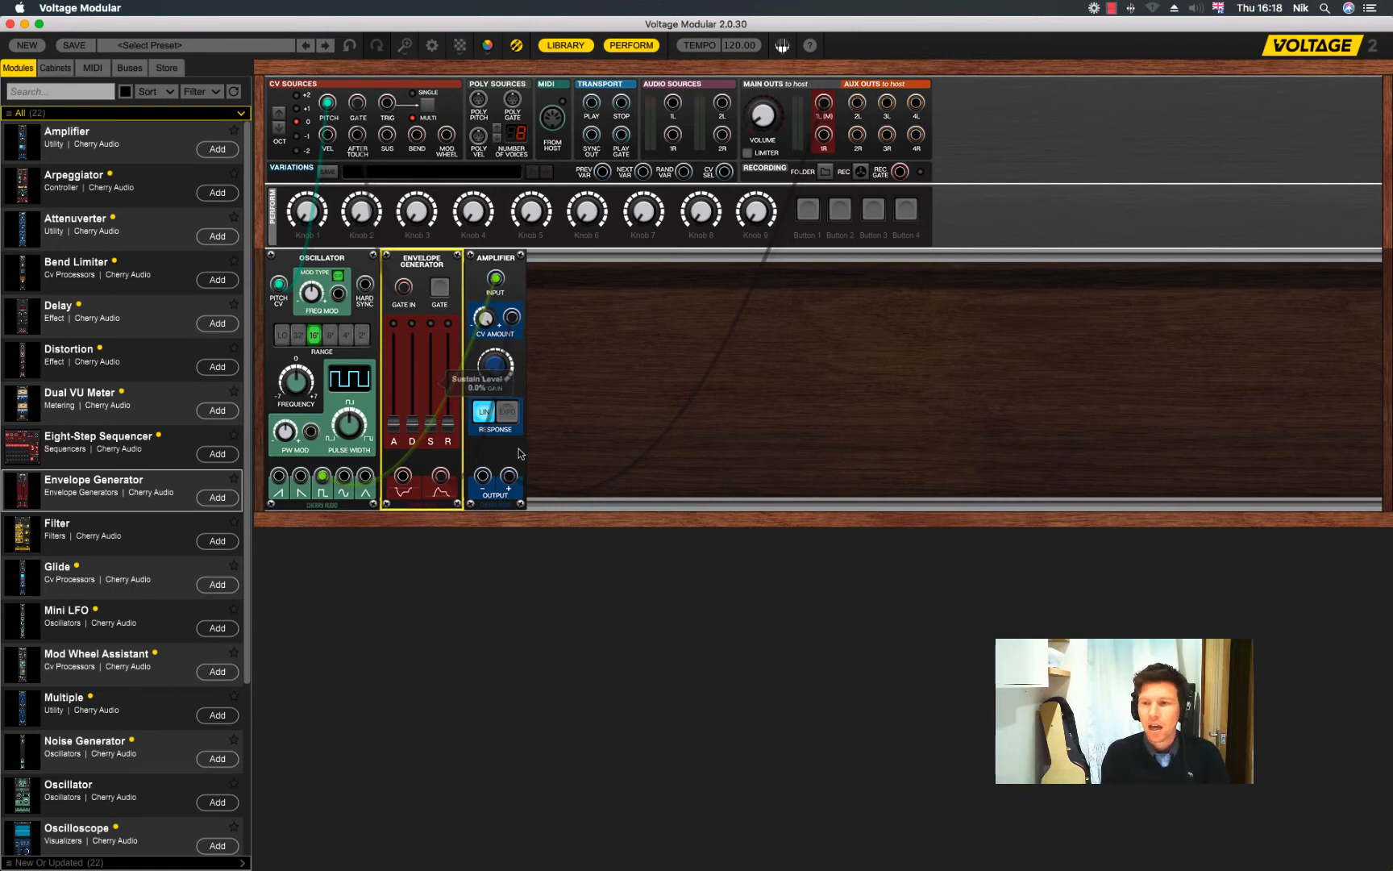
Raise the envelope's decay, attack, sustain and release to about halfway each
{"action": "left_click_drag", "start_coordinate": [417, 425], "coordinate": [413, 434]}
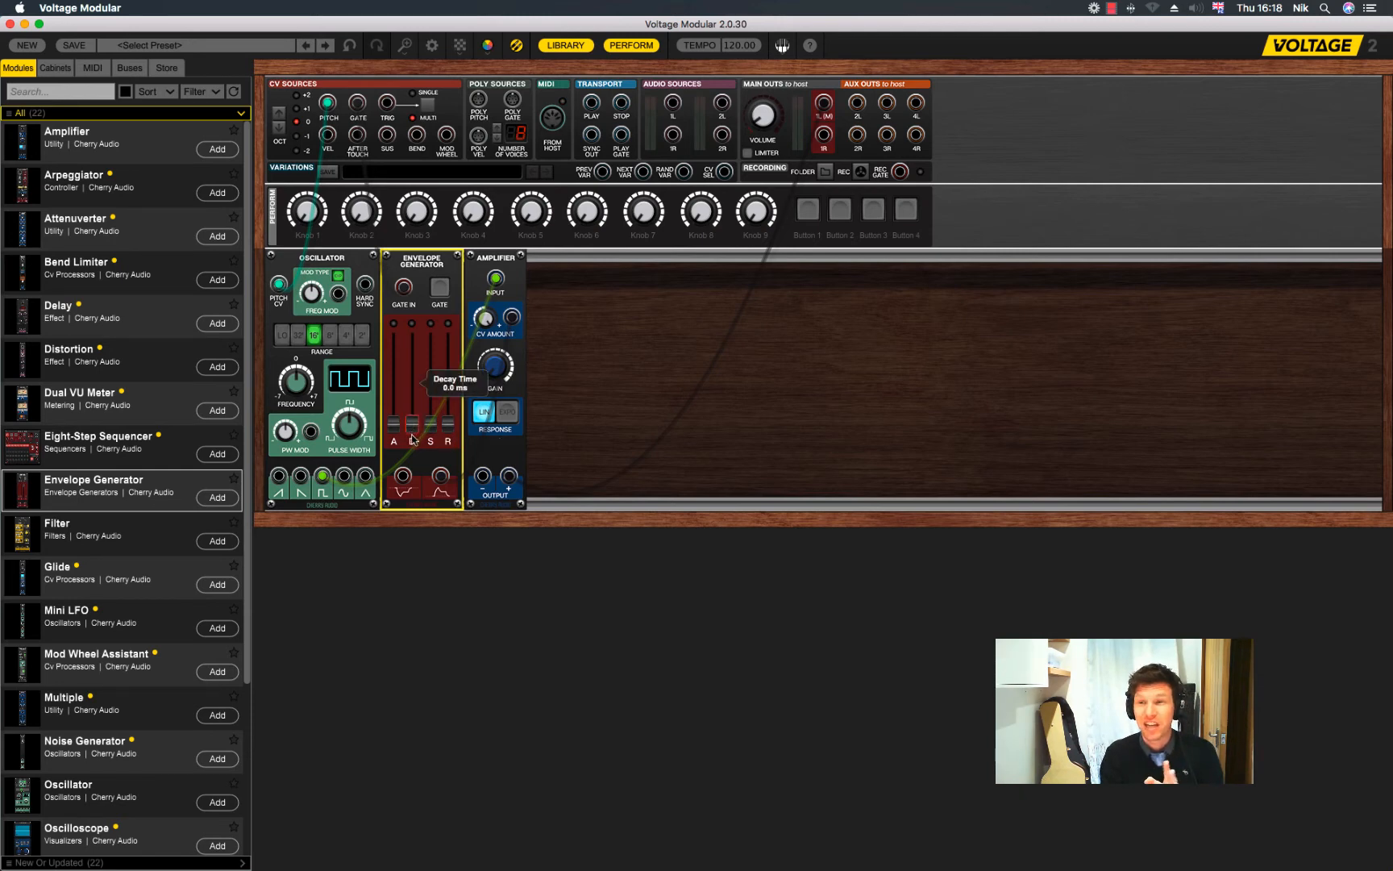
{"action": "left_click_drag", "start_coordinate": [413, 438], "coordinate": [418, 393]}
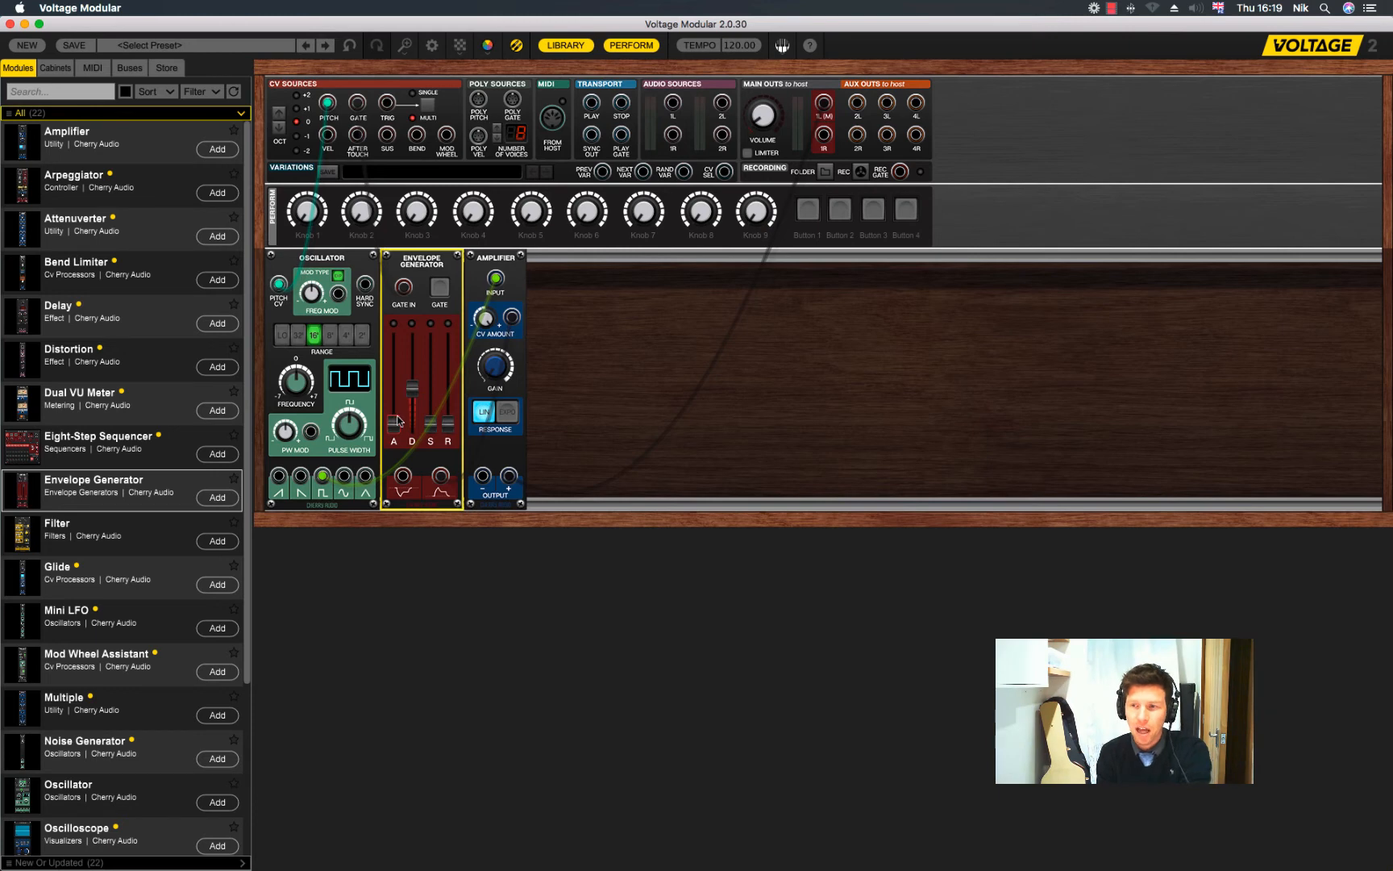
{"action": "mouse_move", "coordinate": [398, 420]}
{"action": "left_mouse_down"}
{"action": "mouse_move", "coordinate": [399, 379]}
{"action": "mouse_move", "coordinate": [395, 389]}
{"action": "left_mouse_up"}
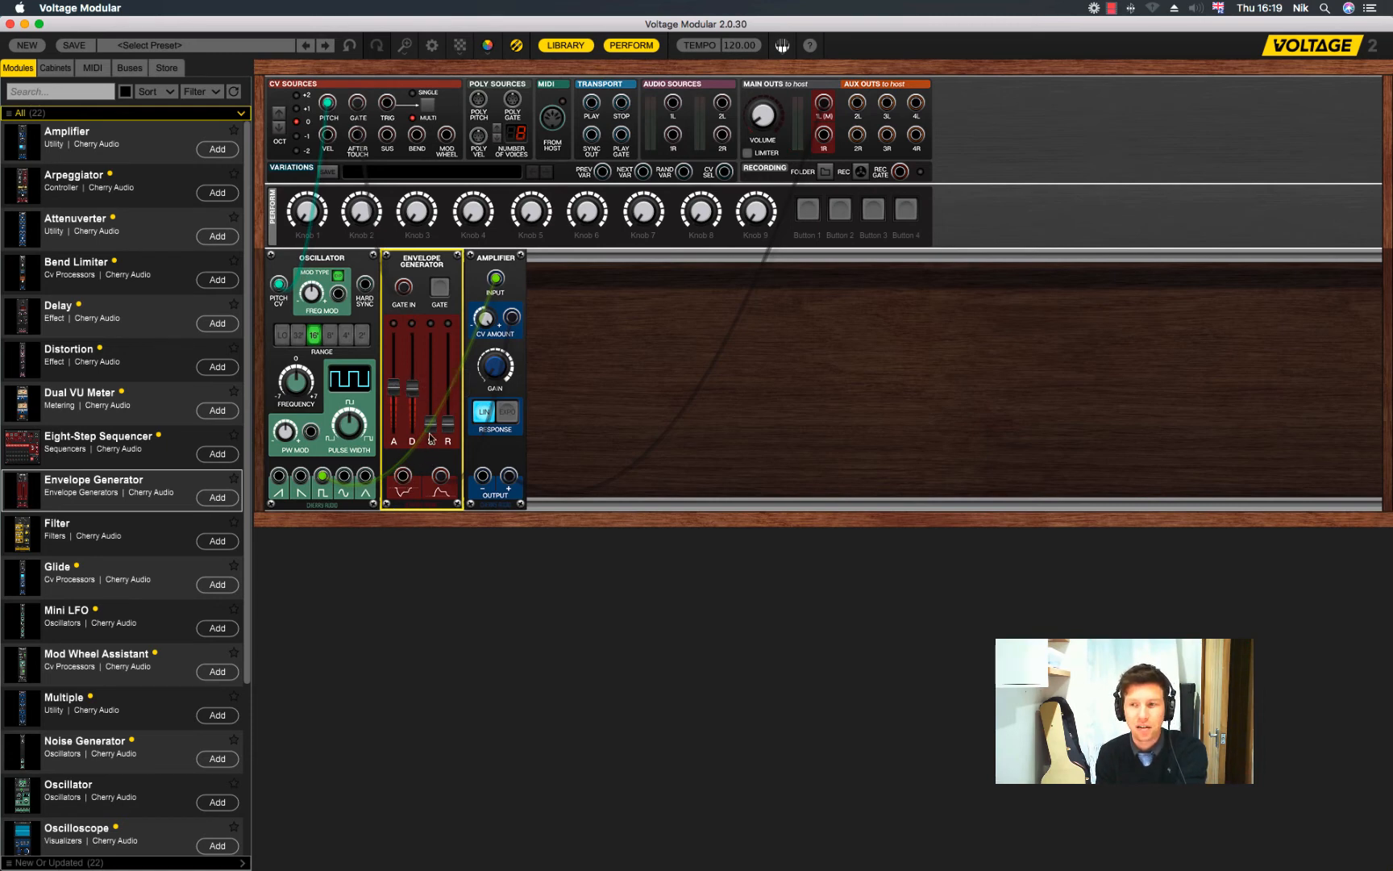
{"action": "left_click_drag", "start_coordinate": [432, 430], "coordinate": [436, 383]}
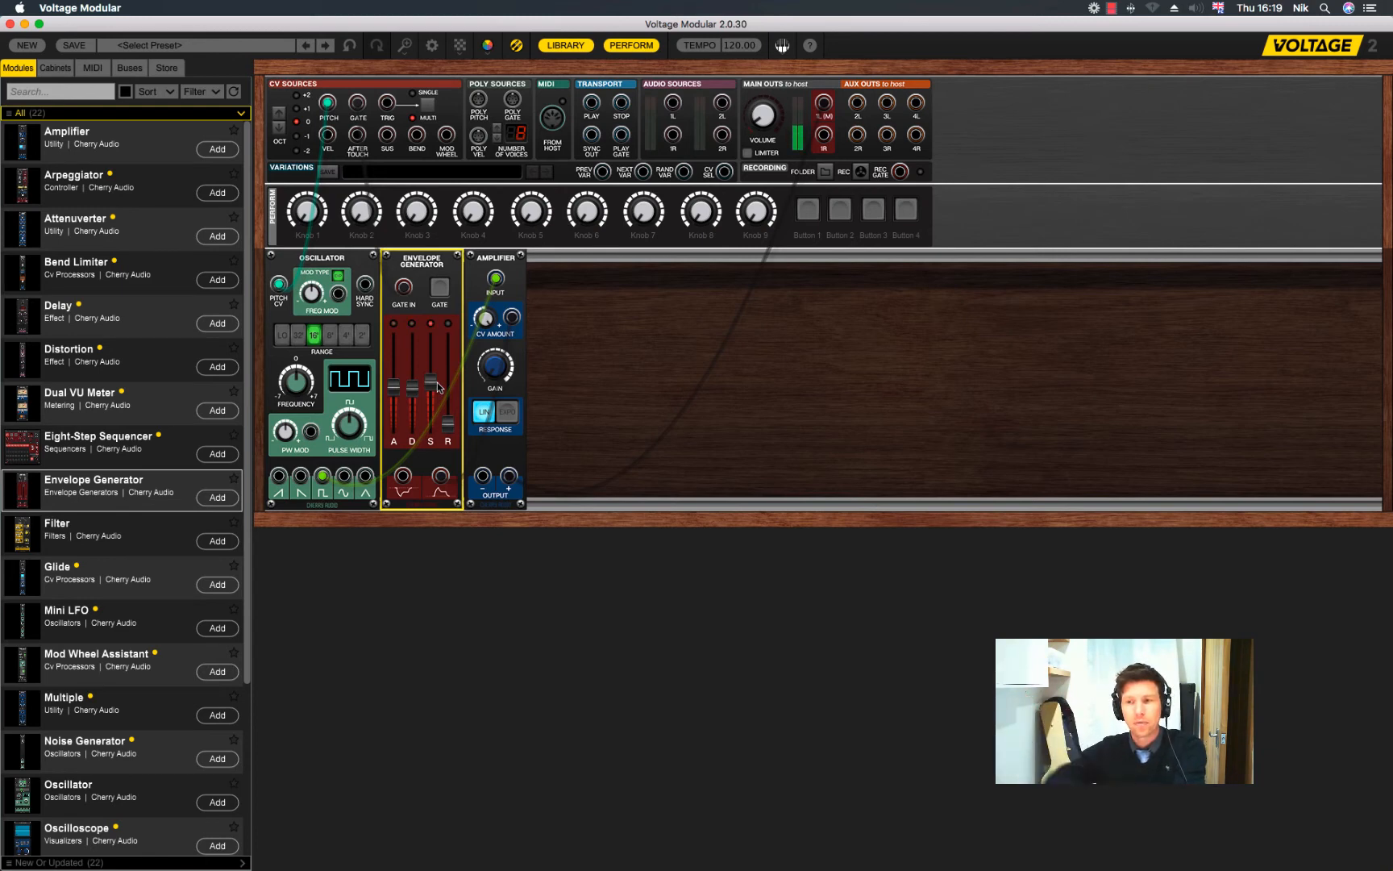
{"action": "left_click_drag", "start_coordinate": [448, 423], "coordinate": [461, 392]}
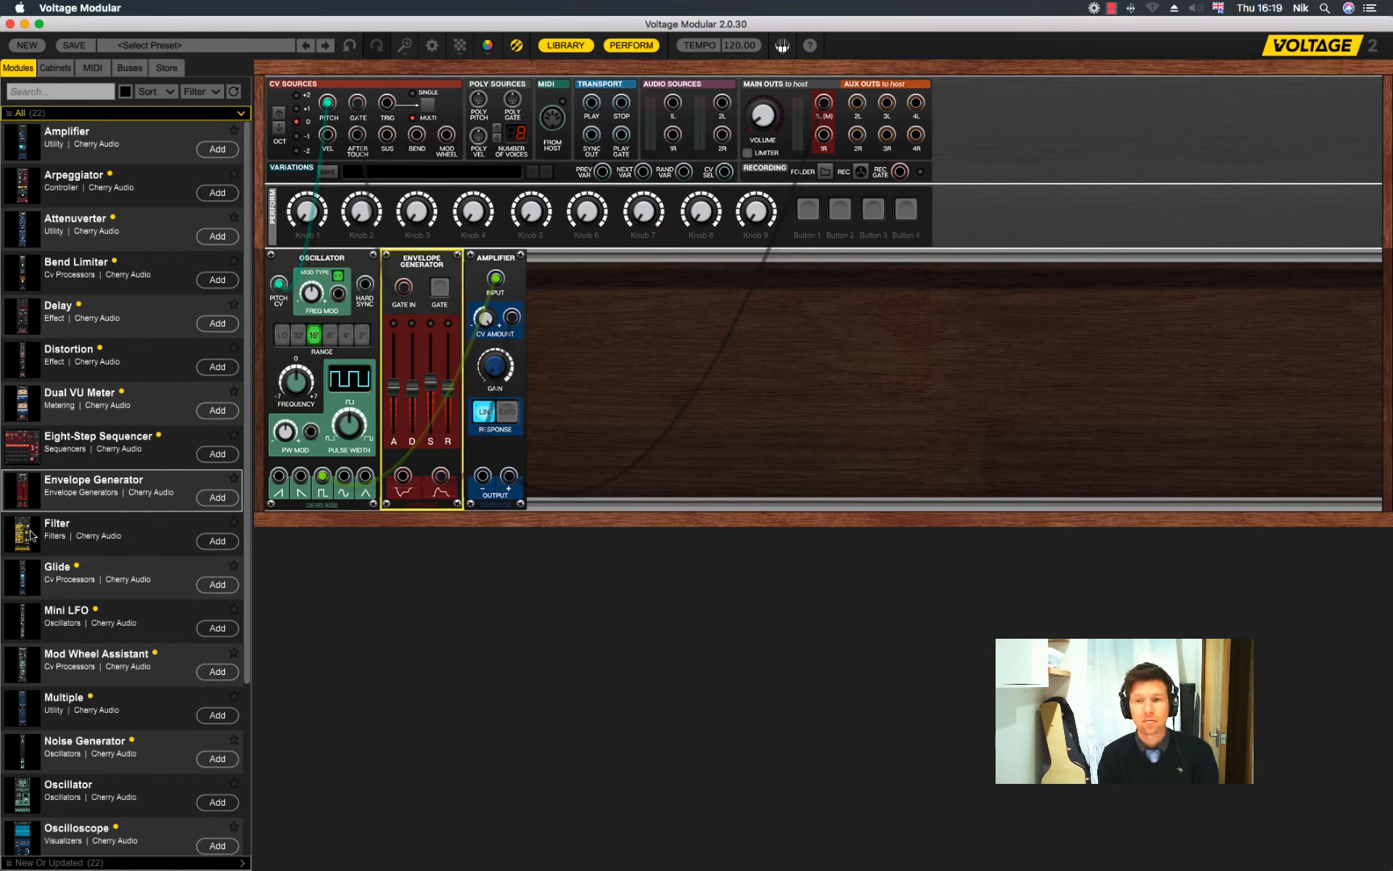
Insert a Filter before the amplifier, rerouting the oscillator's pulse output to Audio In and patching the low-pass output to the amplifier input
{"action": "left_click_drag", "start_coordinate": [34, 534], "coordinate": [491, 313]}
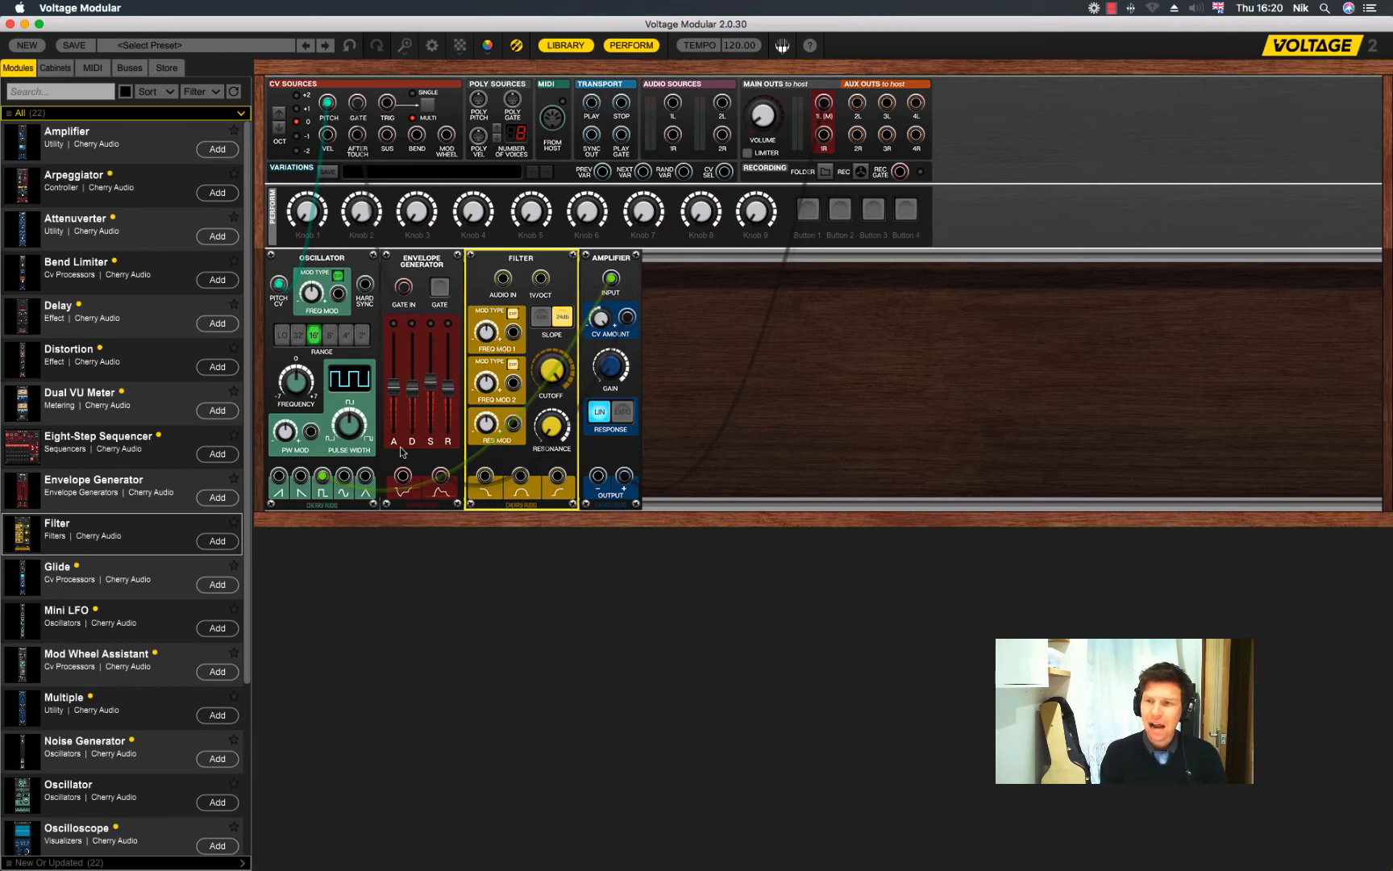
{"action": "left_click_drag", "start_coordinate": [401, 452], "coordinate": [324, 478]}
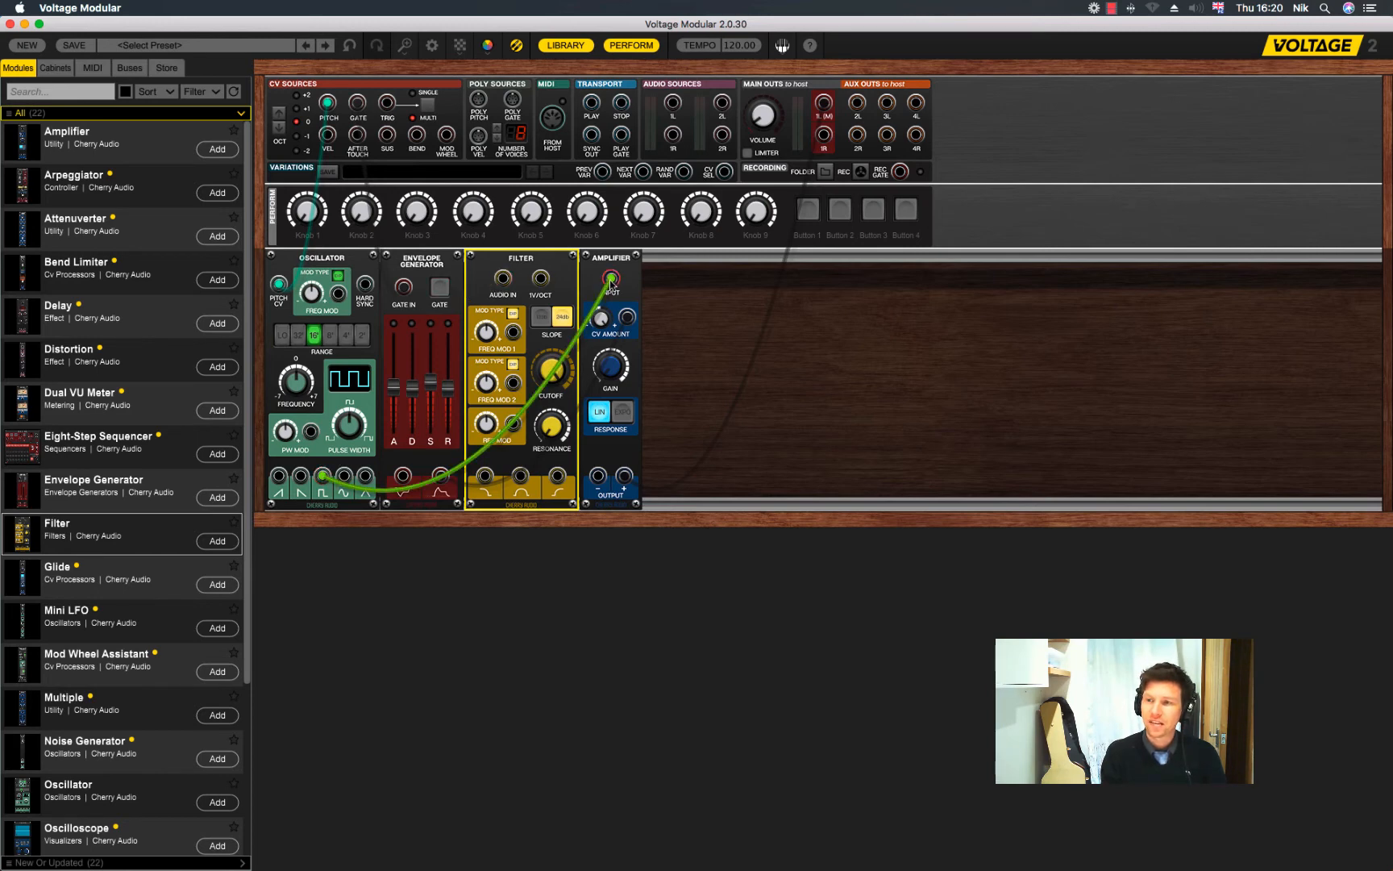
{"action": "left_click_drag", "start_coordinate": [611, 282], "coordinate": [506, 284]}
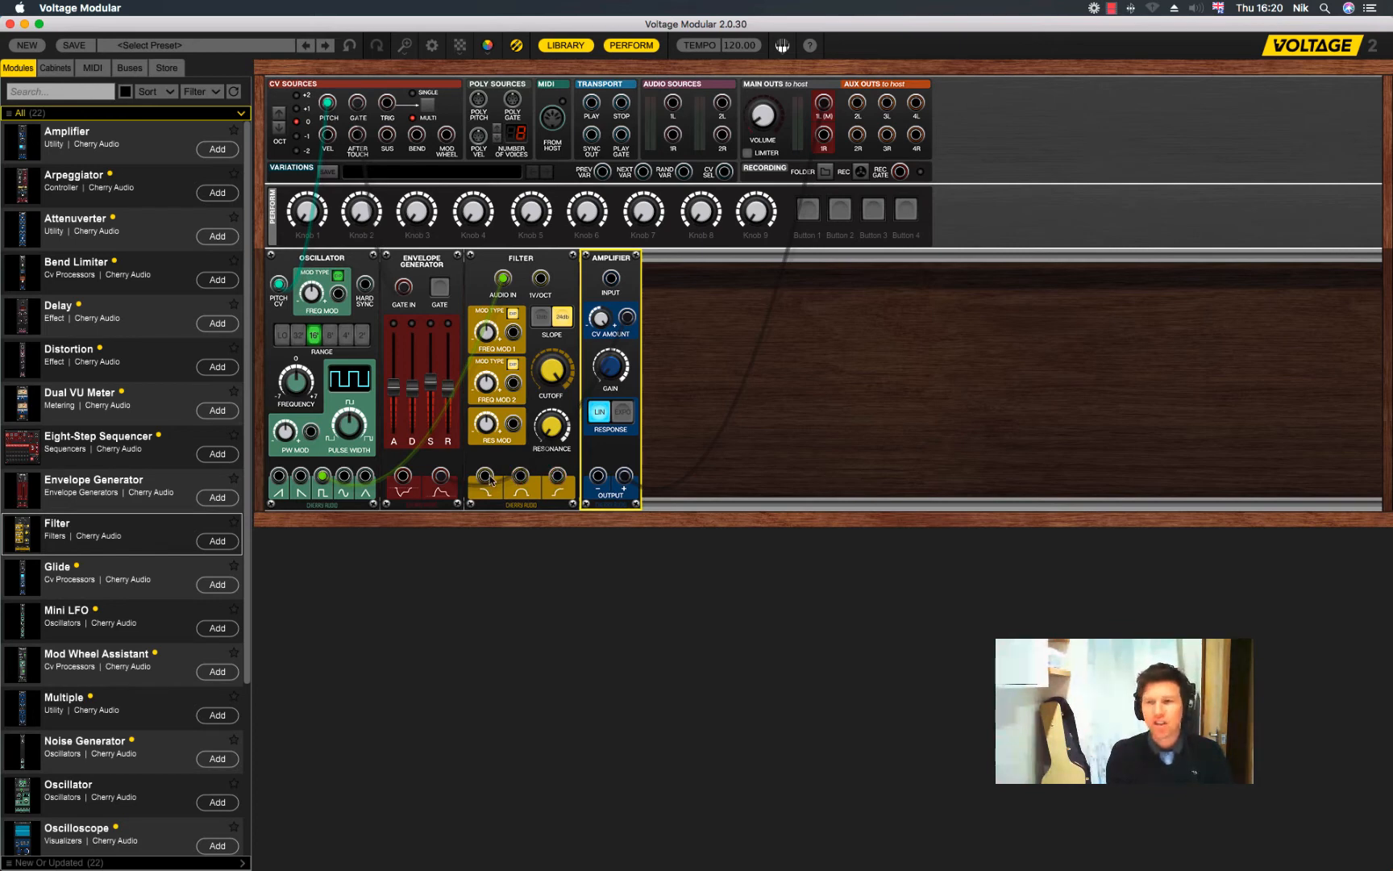
{"action": "left_click_drag", "start_coordinate": [489, 482], "coordinate": [496, 461]}
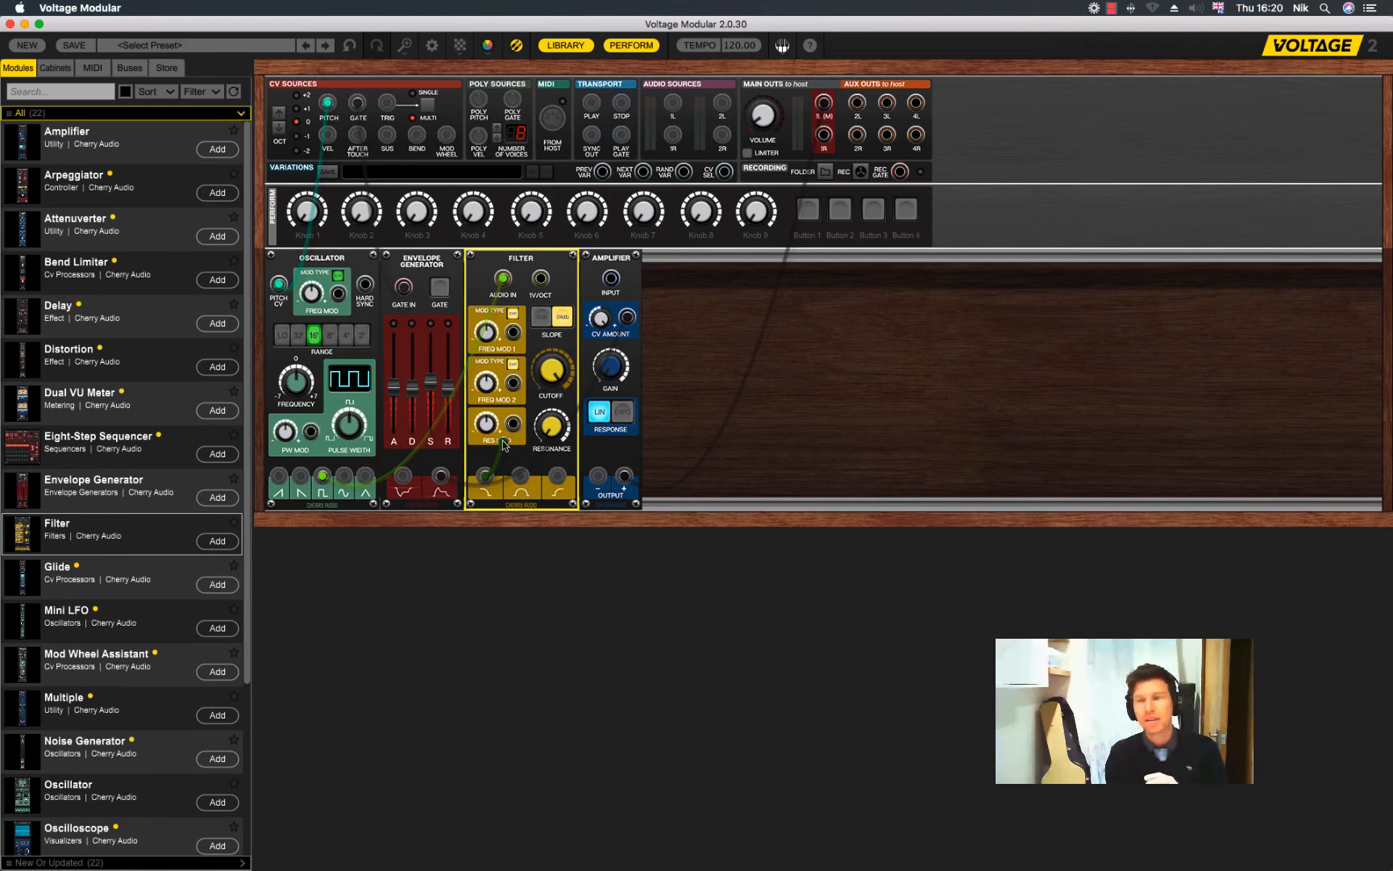
{"action": "left_click_drag", "start_coordinate": [501, 439], "coordinate": [614, 283]}
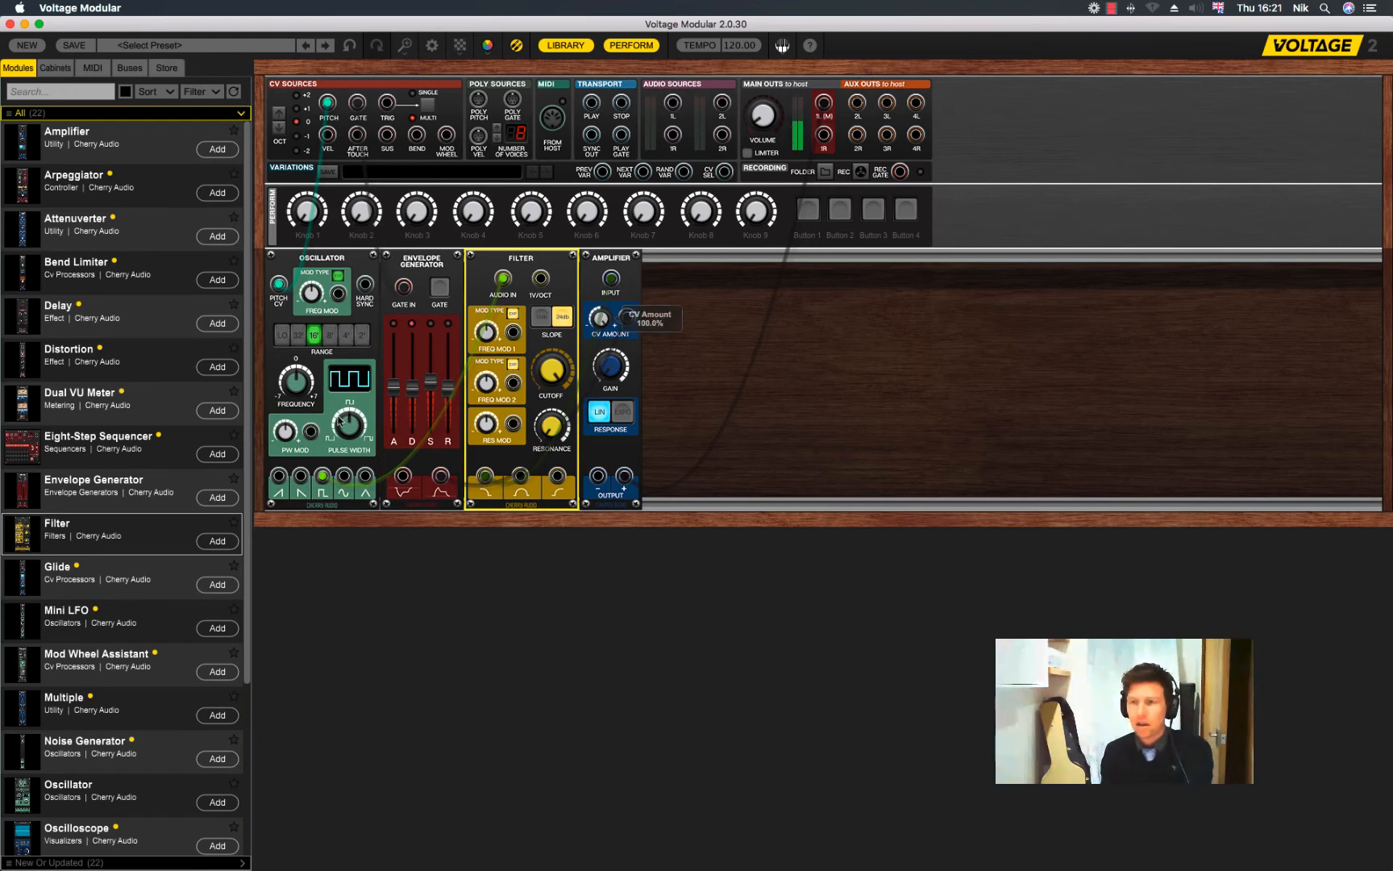
Drop the envelope's attack to its minimum and sweep the filter cutoff down and back up to 20000 Hz
{"action": "left_click_drag", "start_coordinate": [394, 386], "coordinate": [396, 446]}
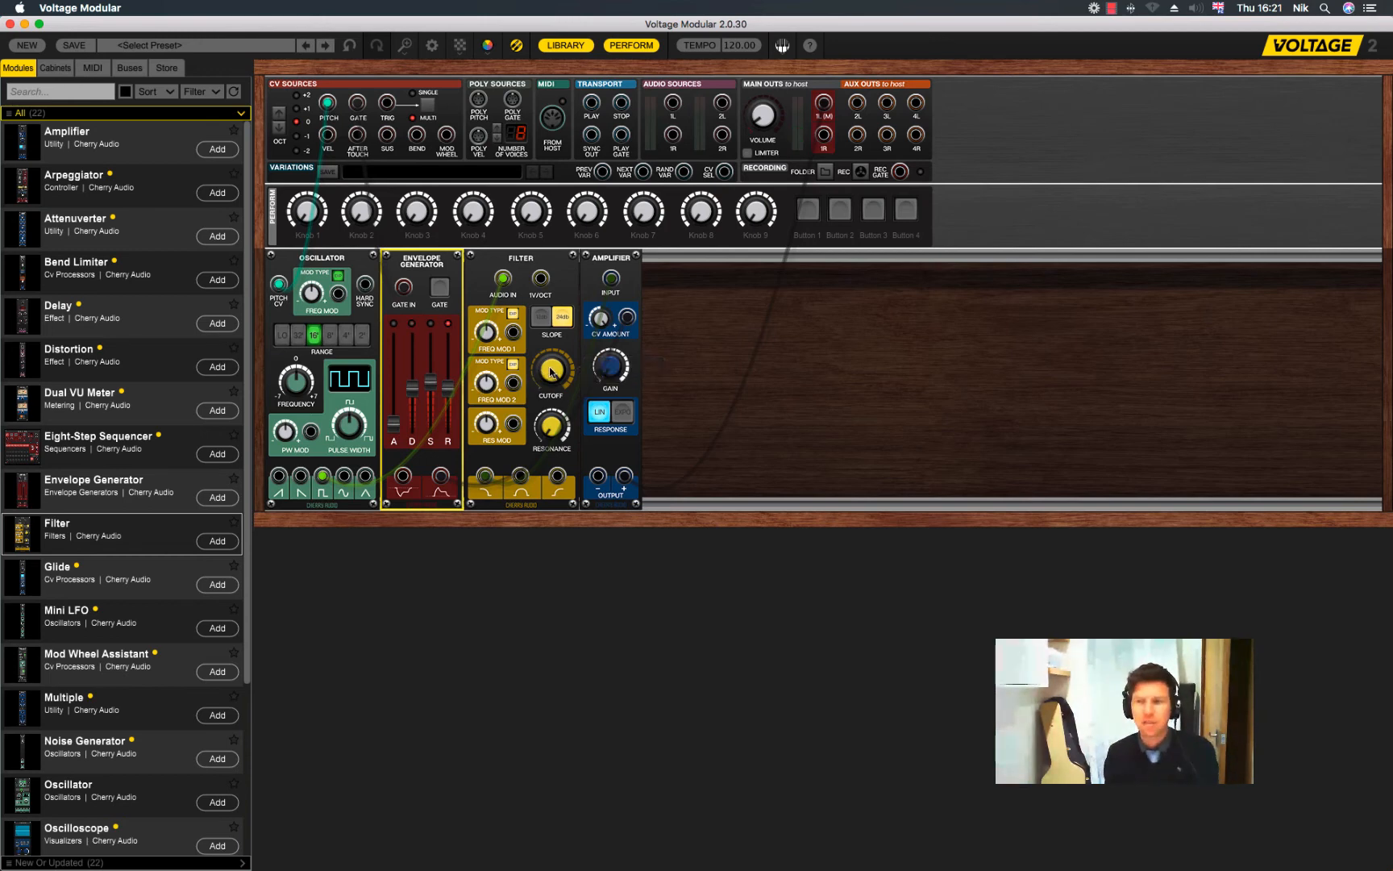
{"action": "mouse_move", "coordinate": [554, 371]}
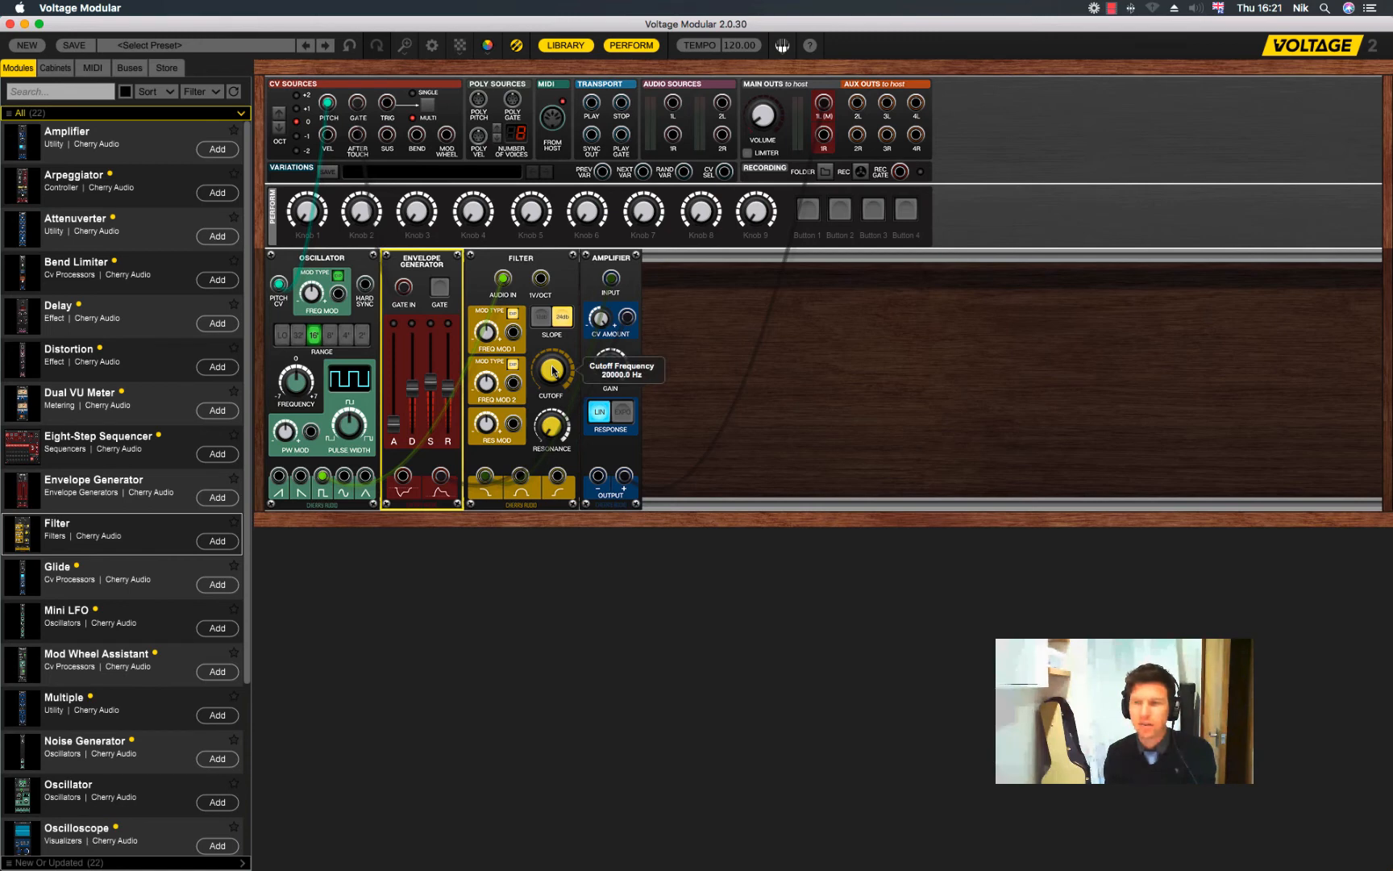
{"action": "left_click_drag", "start_coordinate": [554, 371], "coordinate": [553, 461]}
{"action": "mouse_move", "coordinate": [545, 360]}
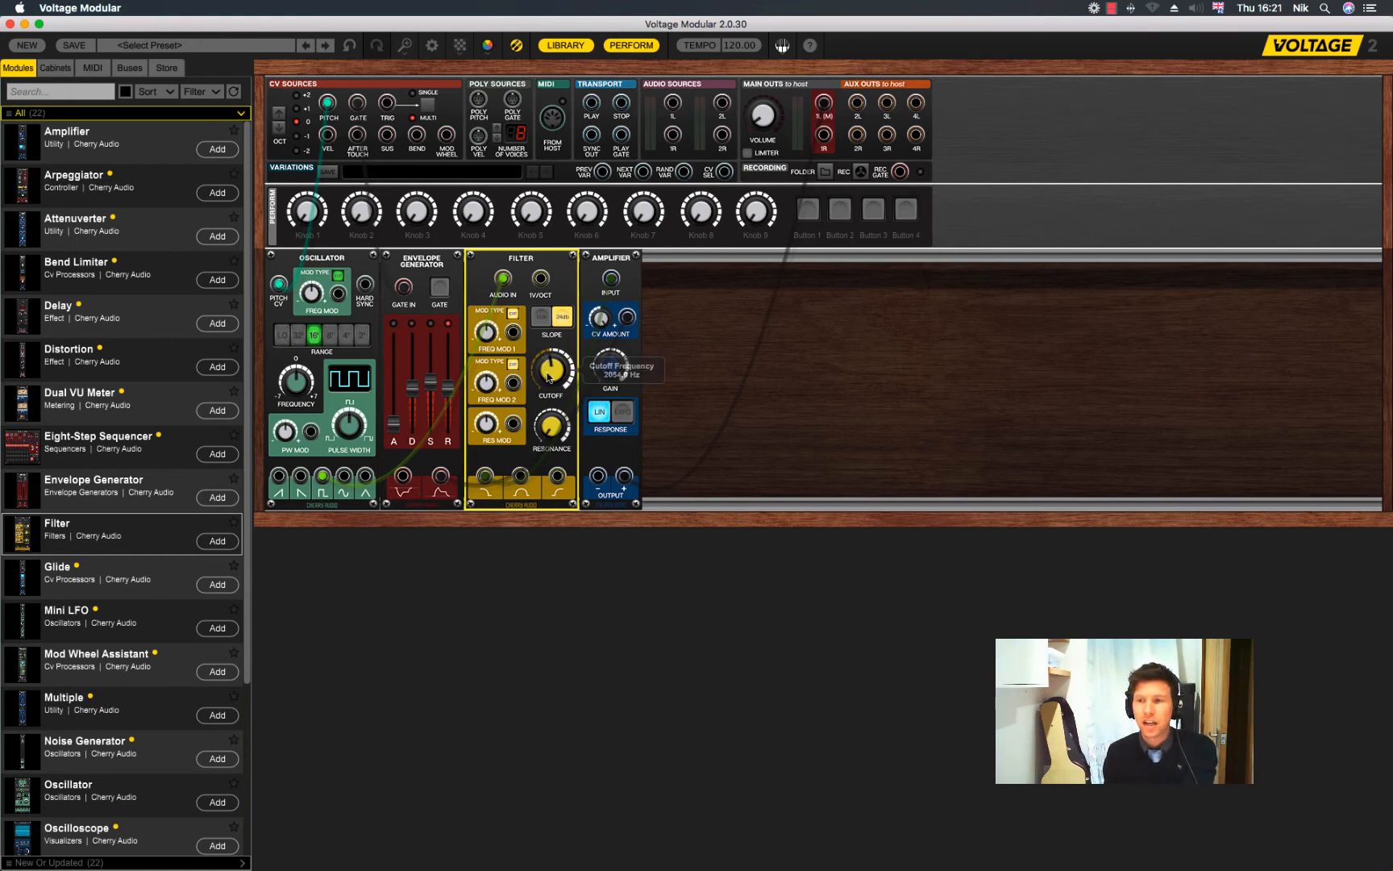
{"action": "left_click_drag", "start_coordinate": [545, 361], "coordinate": [564, 252]}
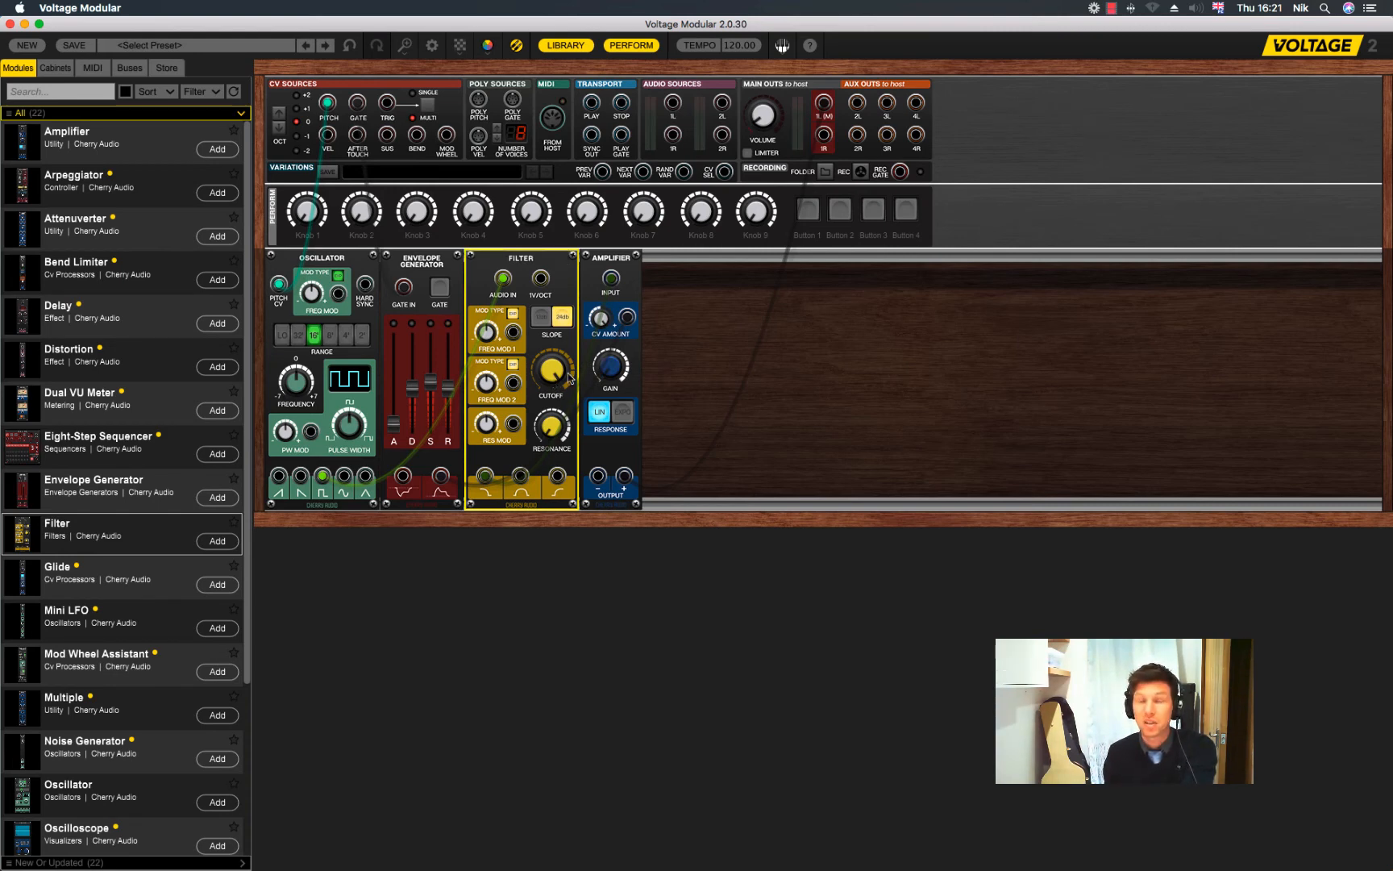
{"action": "mouse_move", "coordinate": [557, 385]}
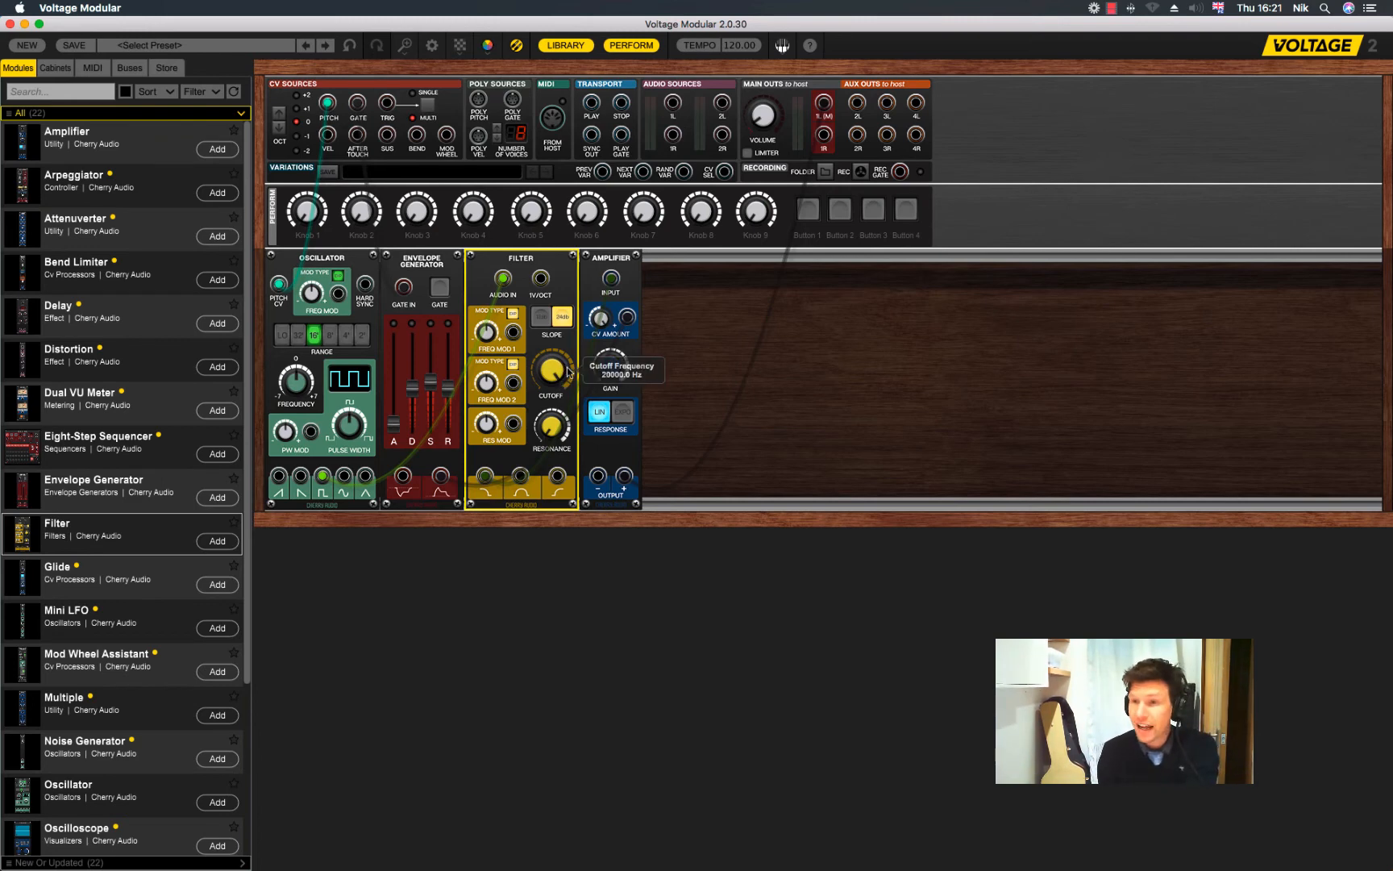
{"action": "left_click_drag", "start_coordinate": [563, 373], "coordinate": [548, 442]}
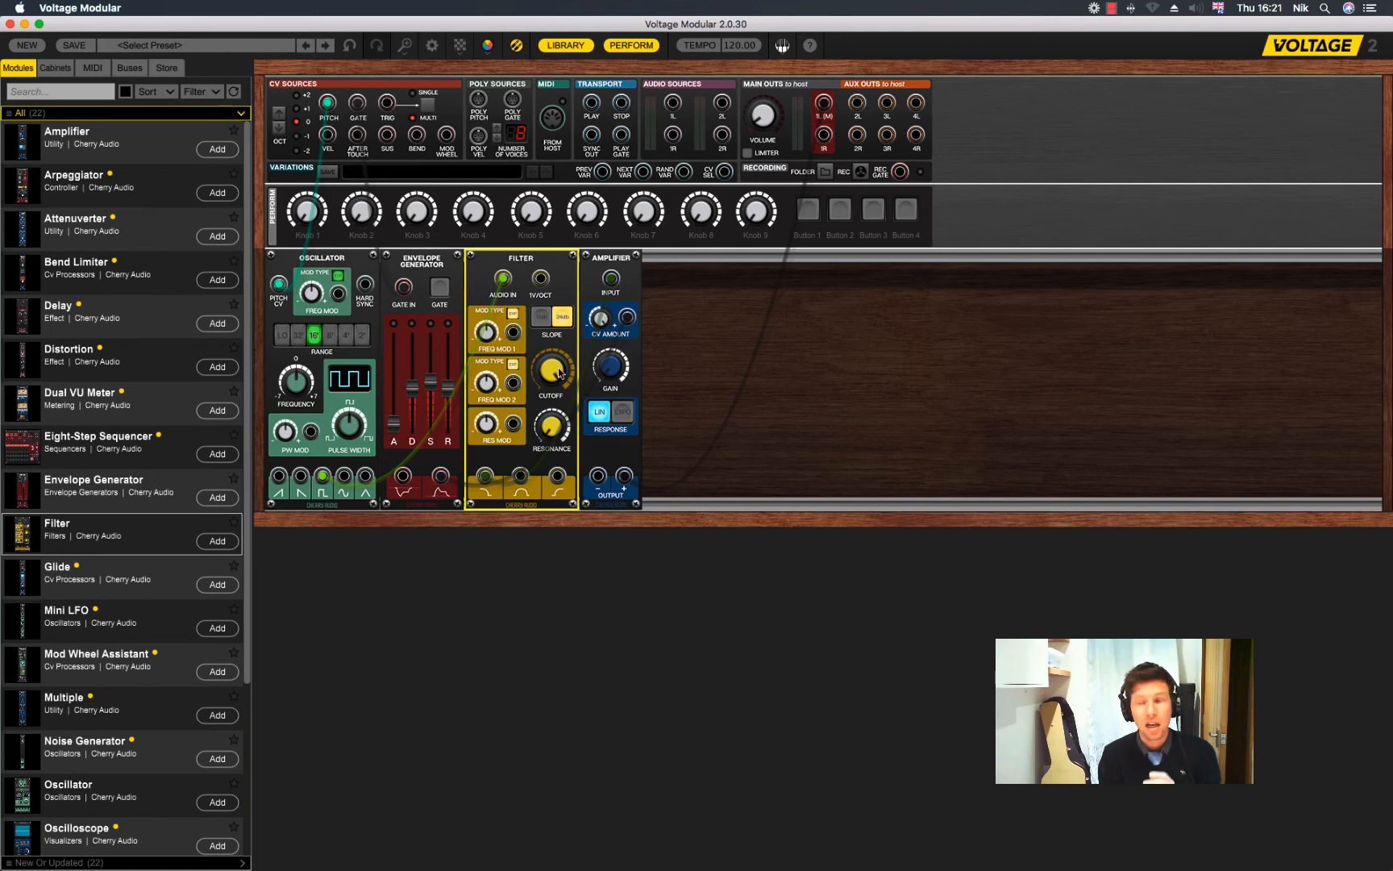
{"action": "mouse_move", "coordinate": [560, 372]}
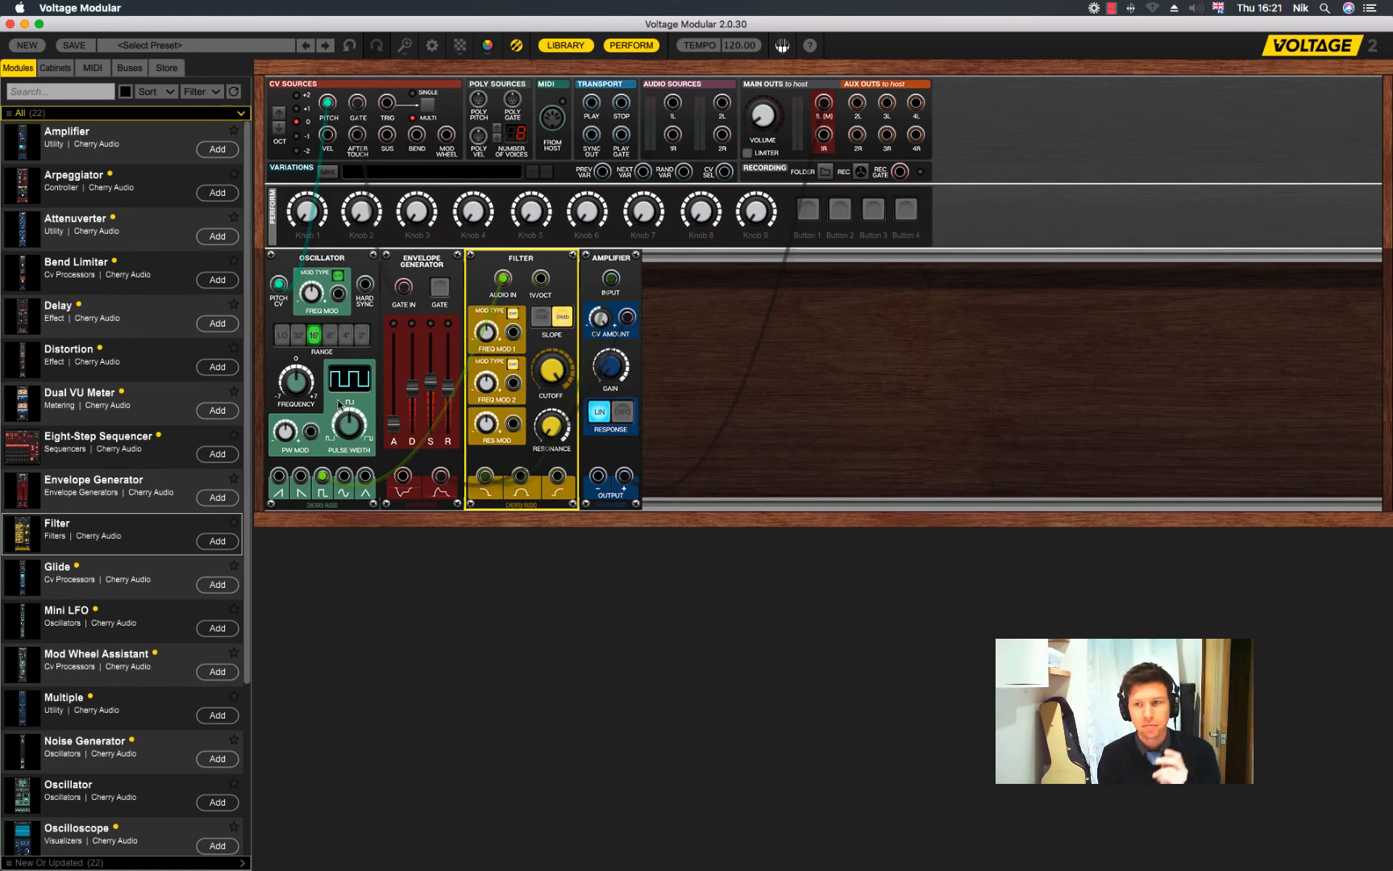
Insert a second Envelope Generator after the filter with zero sustain and raised decay, patching its positive output to the filter's Freq Mod 1 input
{"action": "left_click_drag", "start_coordinate": [166, 482], "coordinate": [622, 325]}
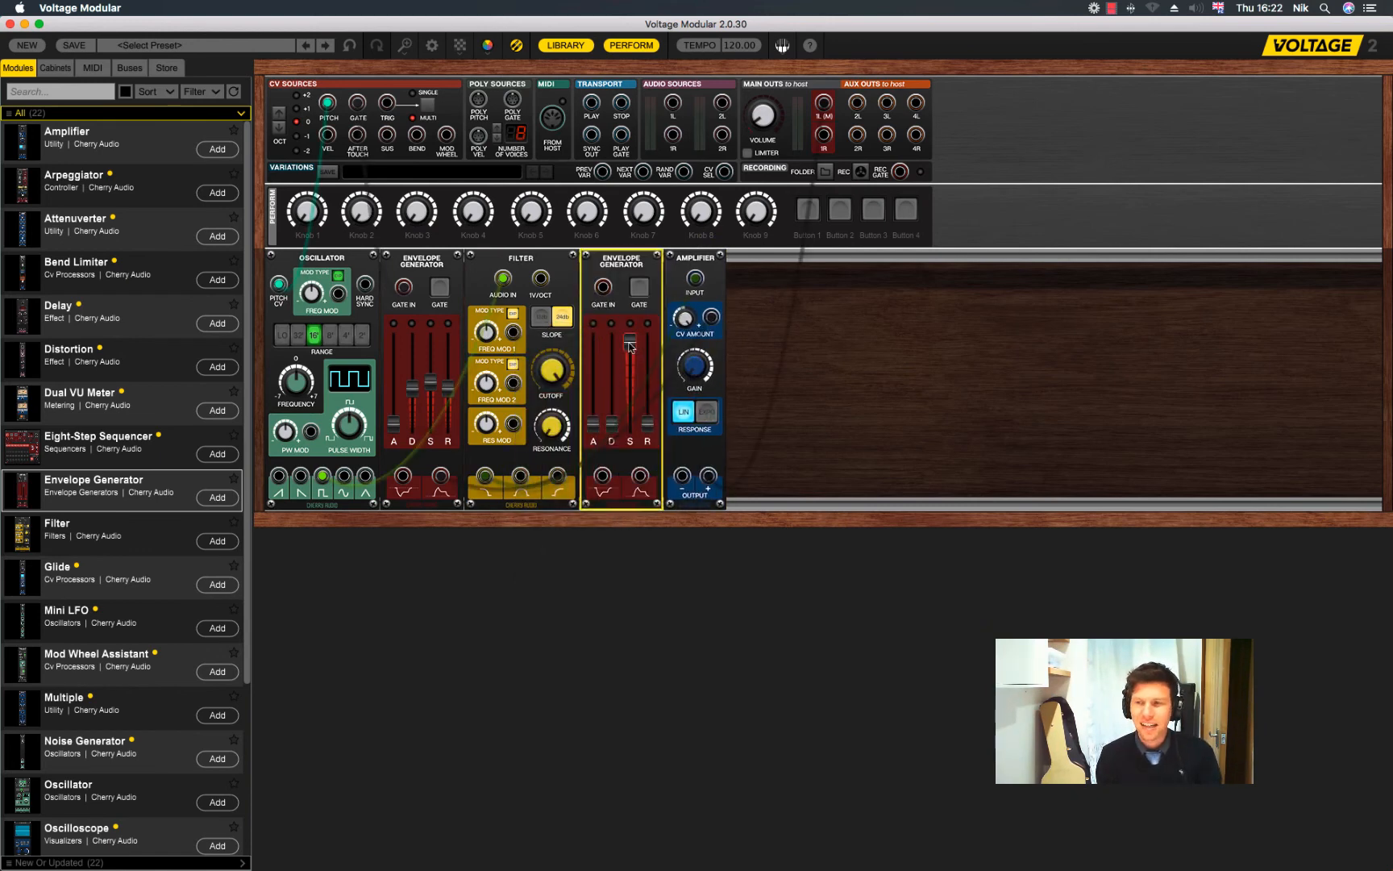
{"action": "left_click_drag", "start_coordinate": [630, 346], "coordinate": [611, 370]}
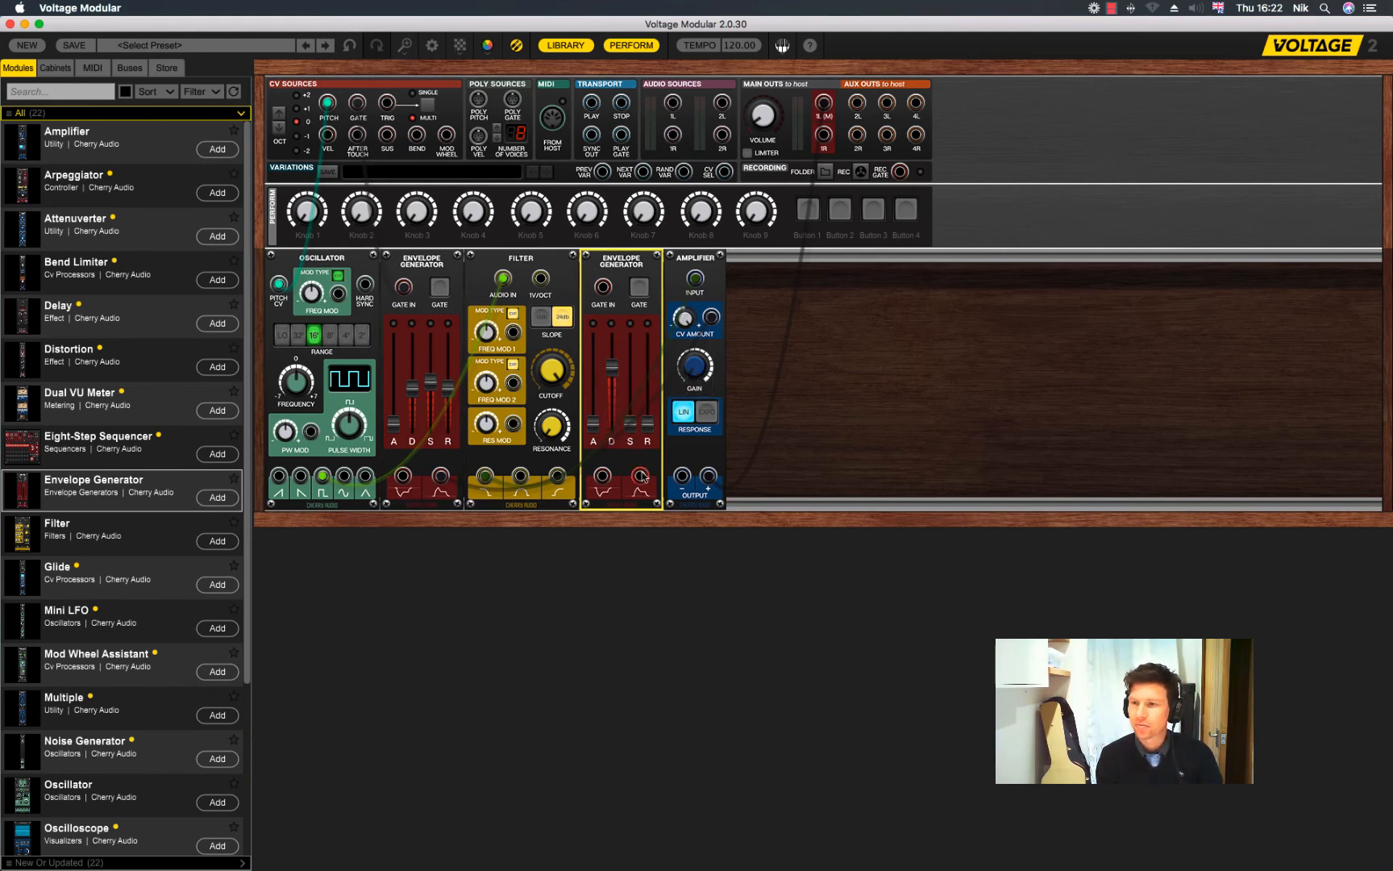
{"action": "left_click_drag", "start_coordinate": [642, 477], "coordinate": [514, 333]}
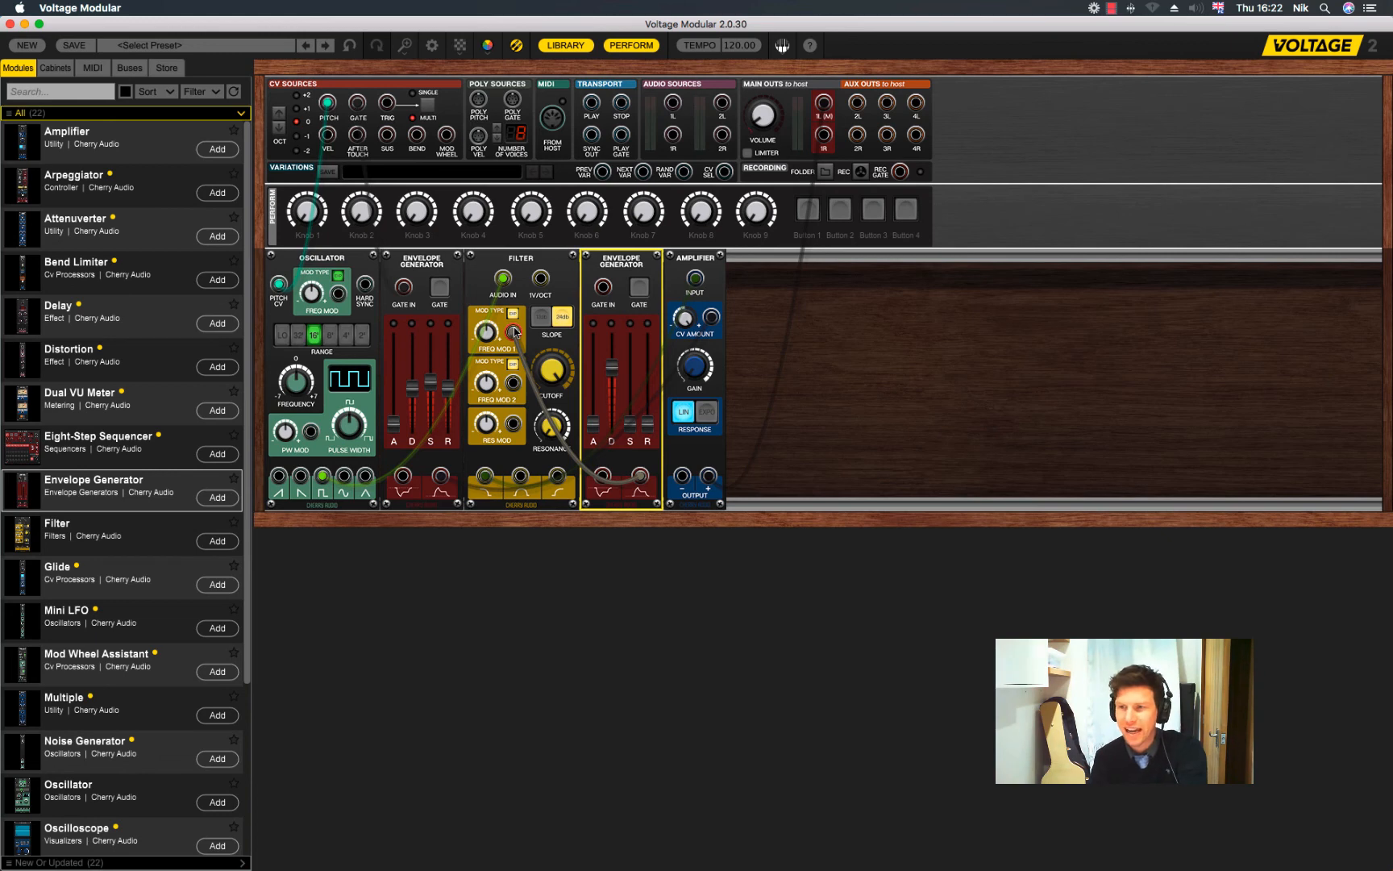
Raise the filter's Freq Mod 1 amount above zero and lower the cutoff frequency well below its near-maximum setting
{"action": "left_click_drag", "start_coordinate": [514, 331], "coordinate": [514, 332]}
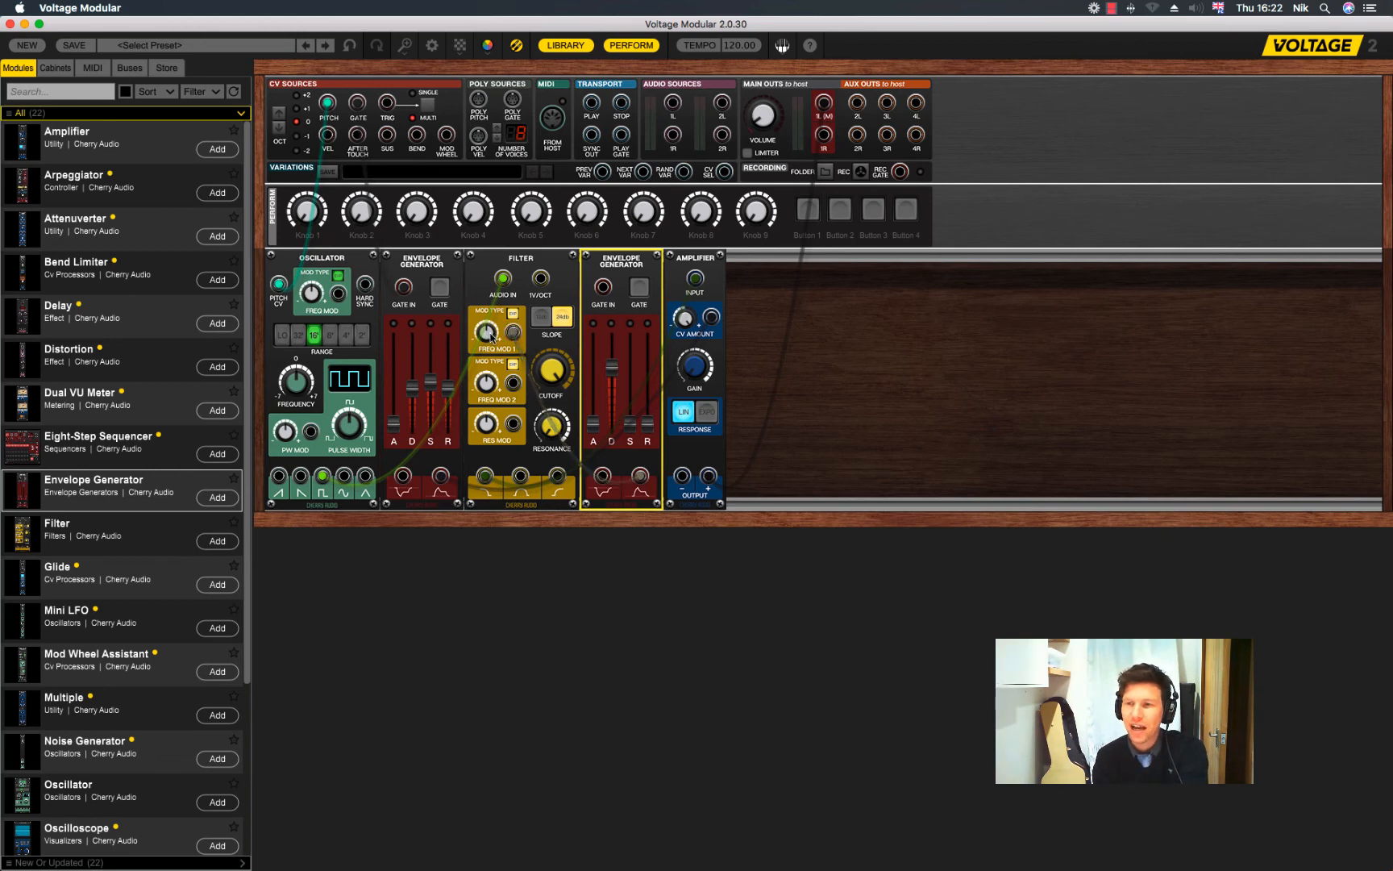
{"action": "mouse_move", "coordinate": [493, 338]}
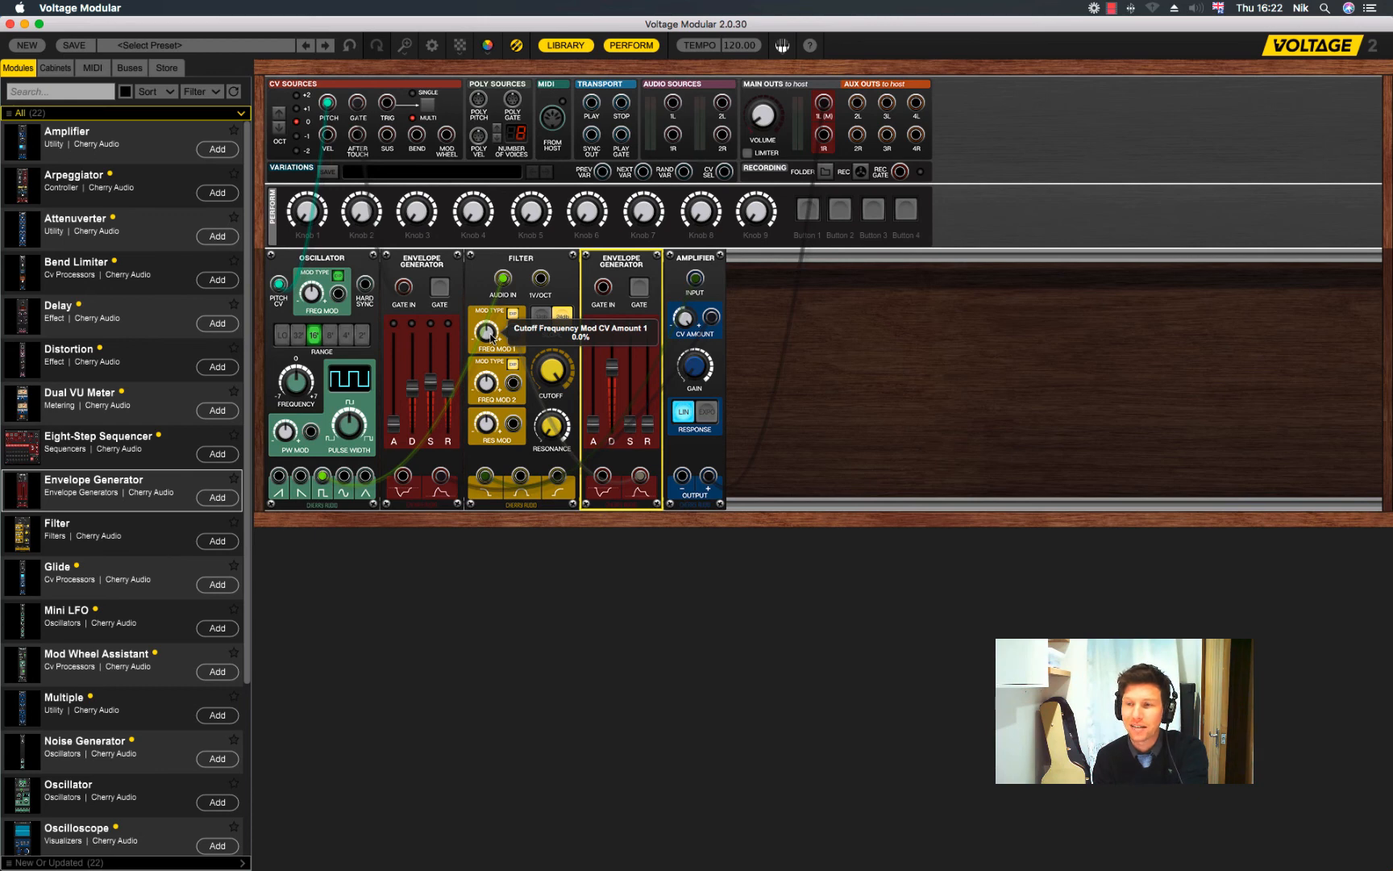
{"action": "left_click", "coordinate": [494, 338]}
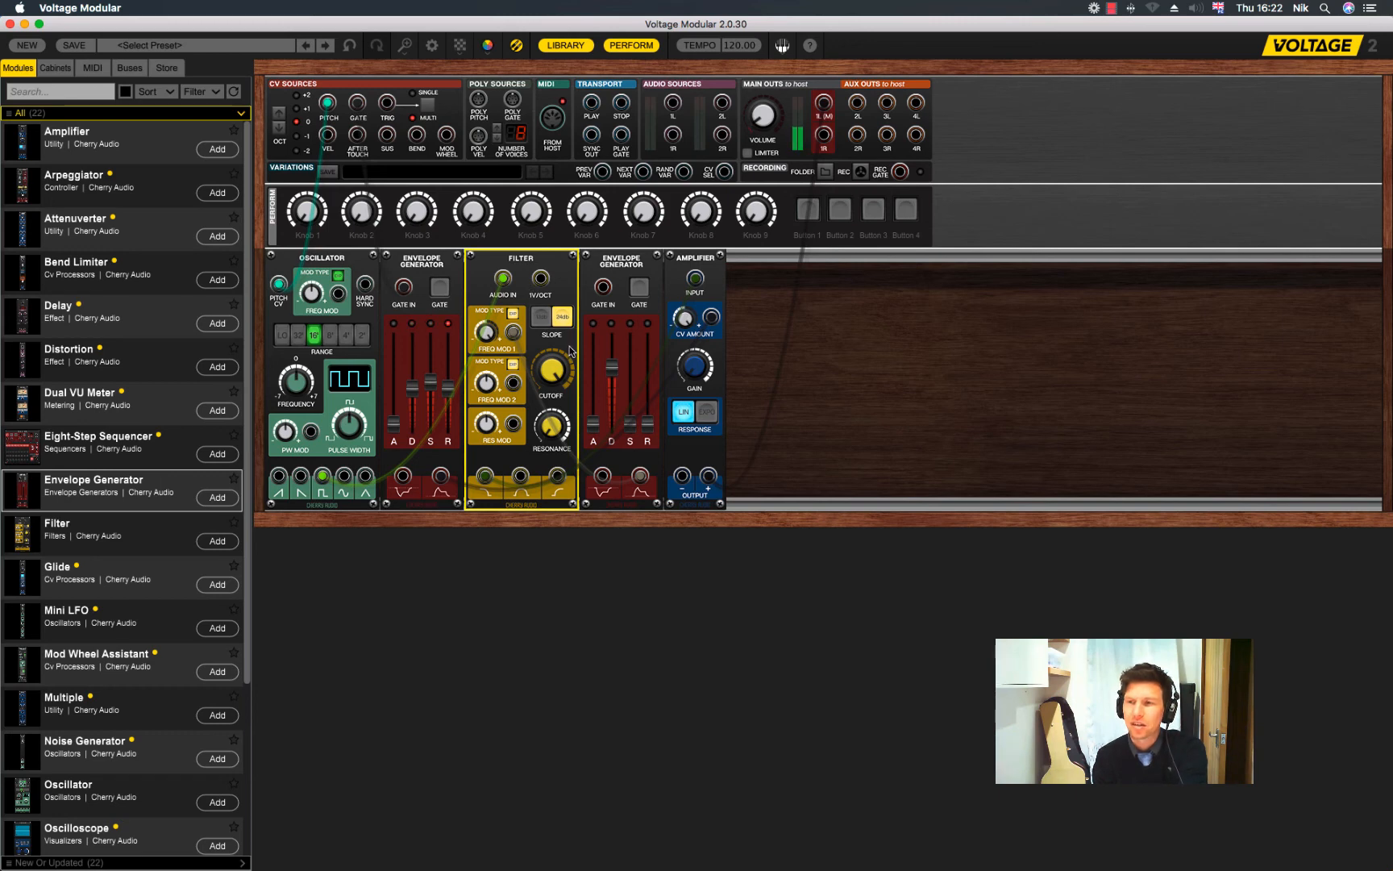
{"action": "mouse_move", "coordinate": [556, 373]}
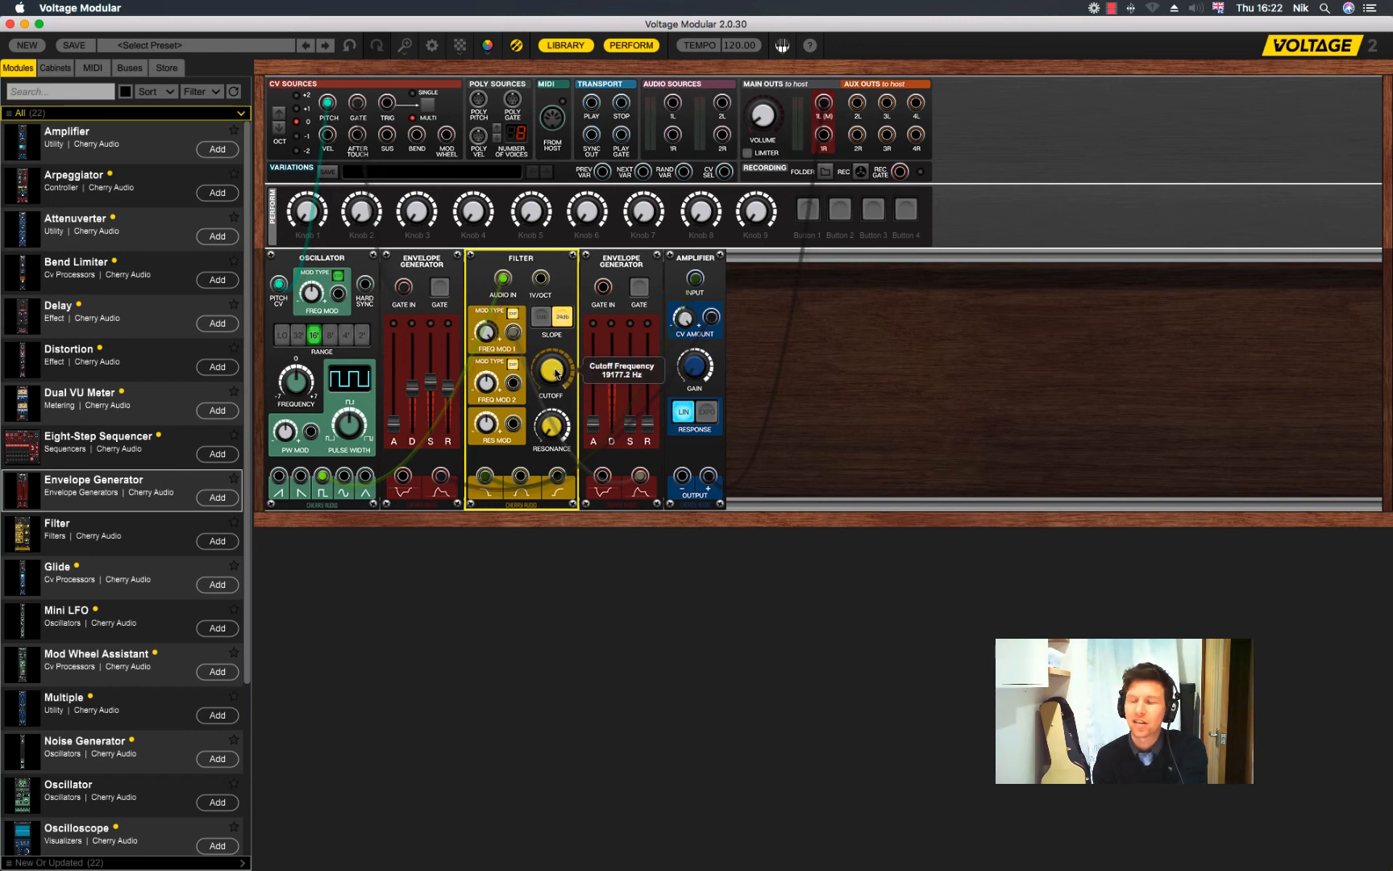
{"action": "left_click_drag", "start_coordinate": [556, 373], "coordinate": [564, 492]}
{"action": "left_click_drag", "start_coordinate": [545, 371], "coordinate": [545, 347]}
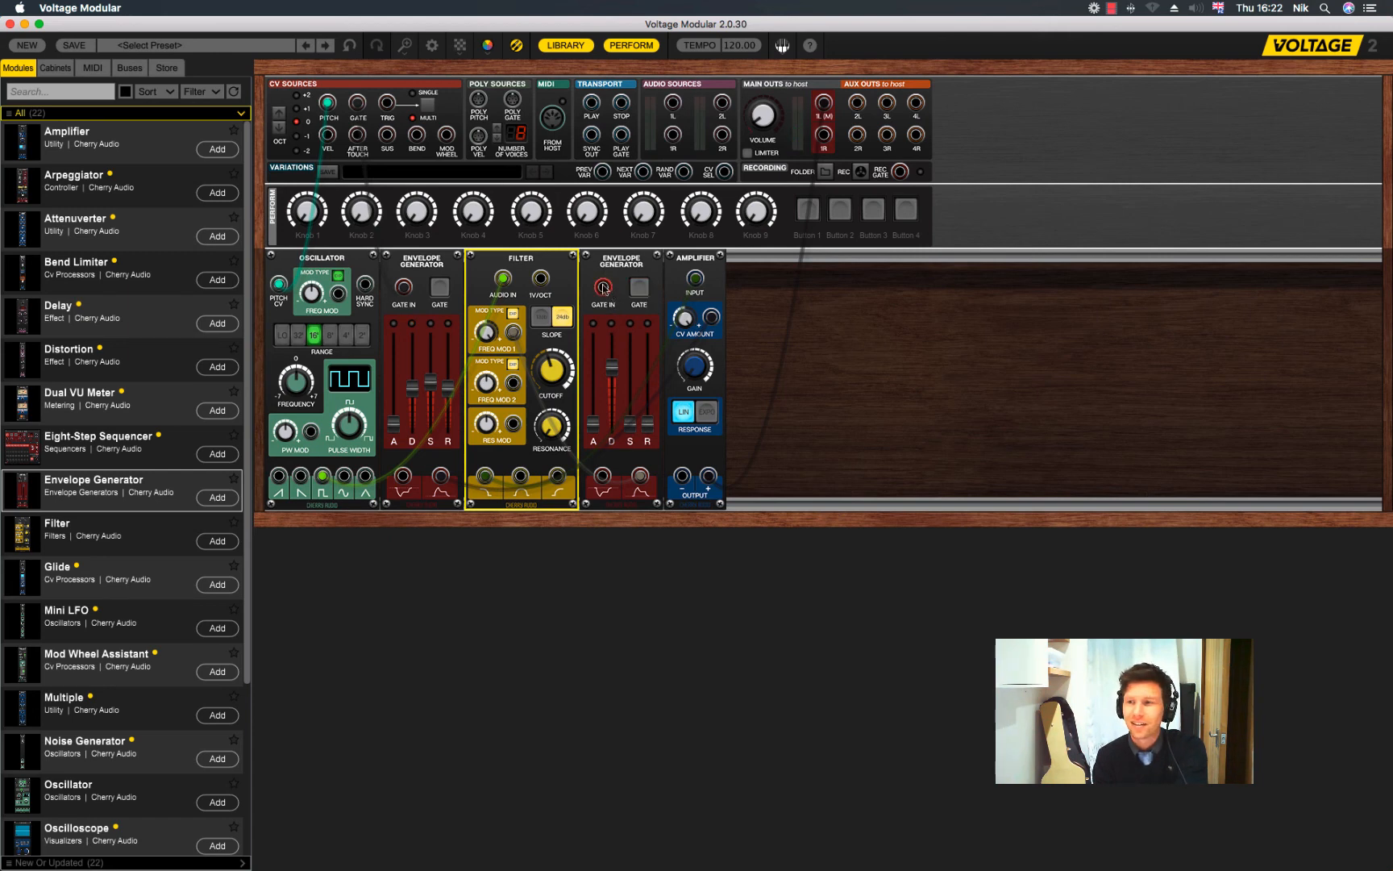
Patch the CV Sources Gate output to the second envelope's Gate In and shorten that envelope's decay to about 696 ms
{"action": "left_click_drag", "start_coordinate": [603, 286], "coordinate": [358, 107]}
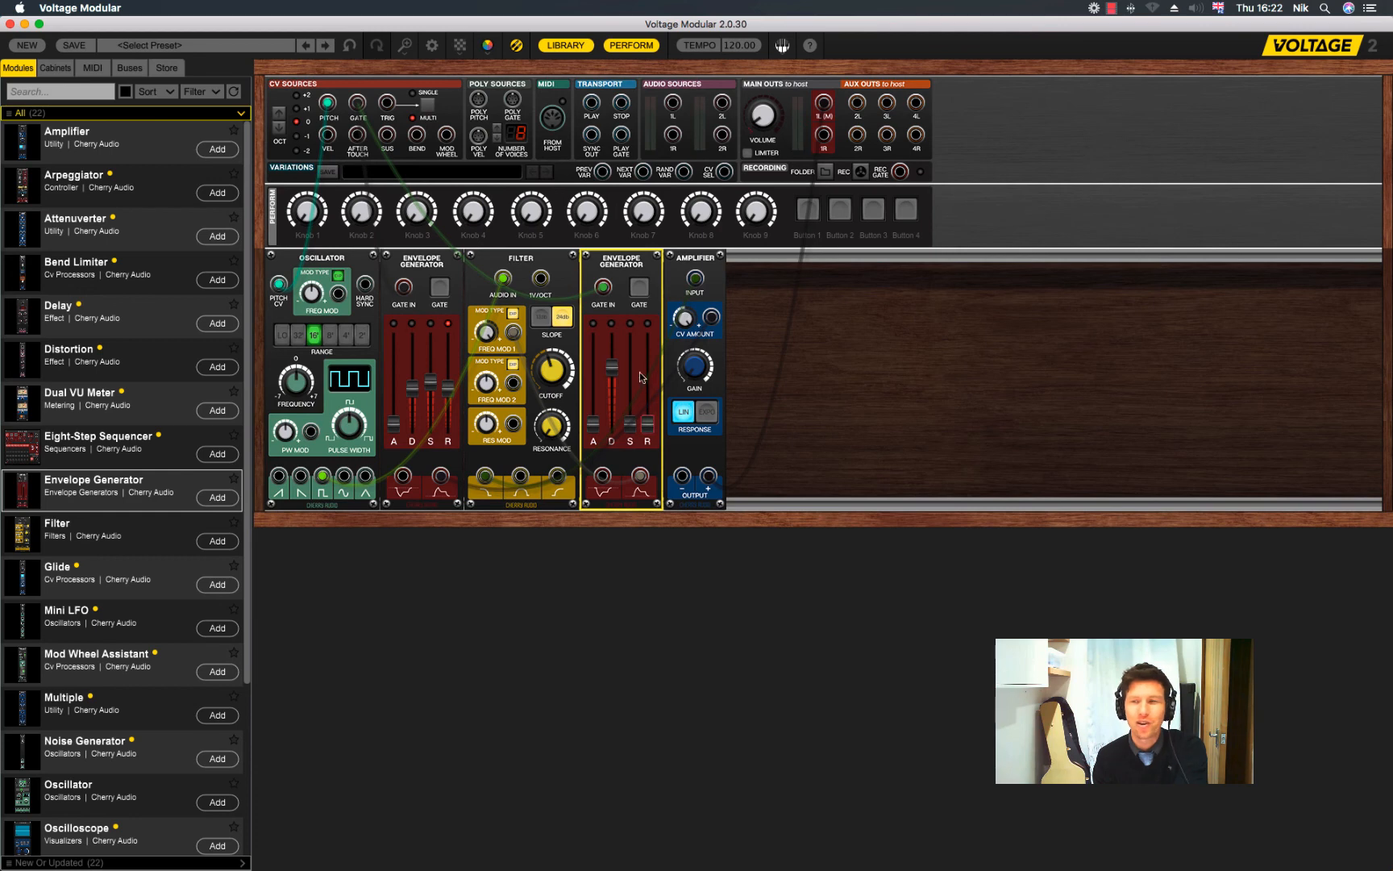
{"action": "left_click_drag", "start_coordinate": [612, 367], "coordinate": [615, 395]}
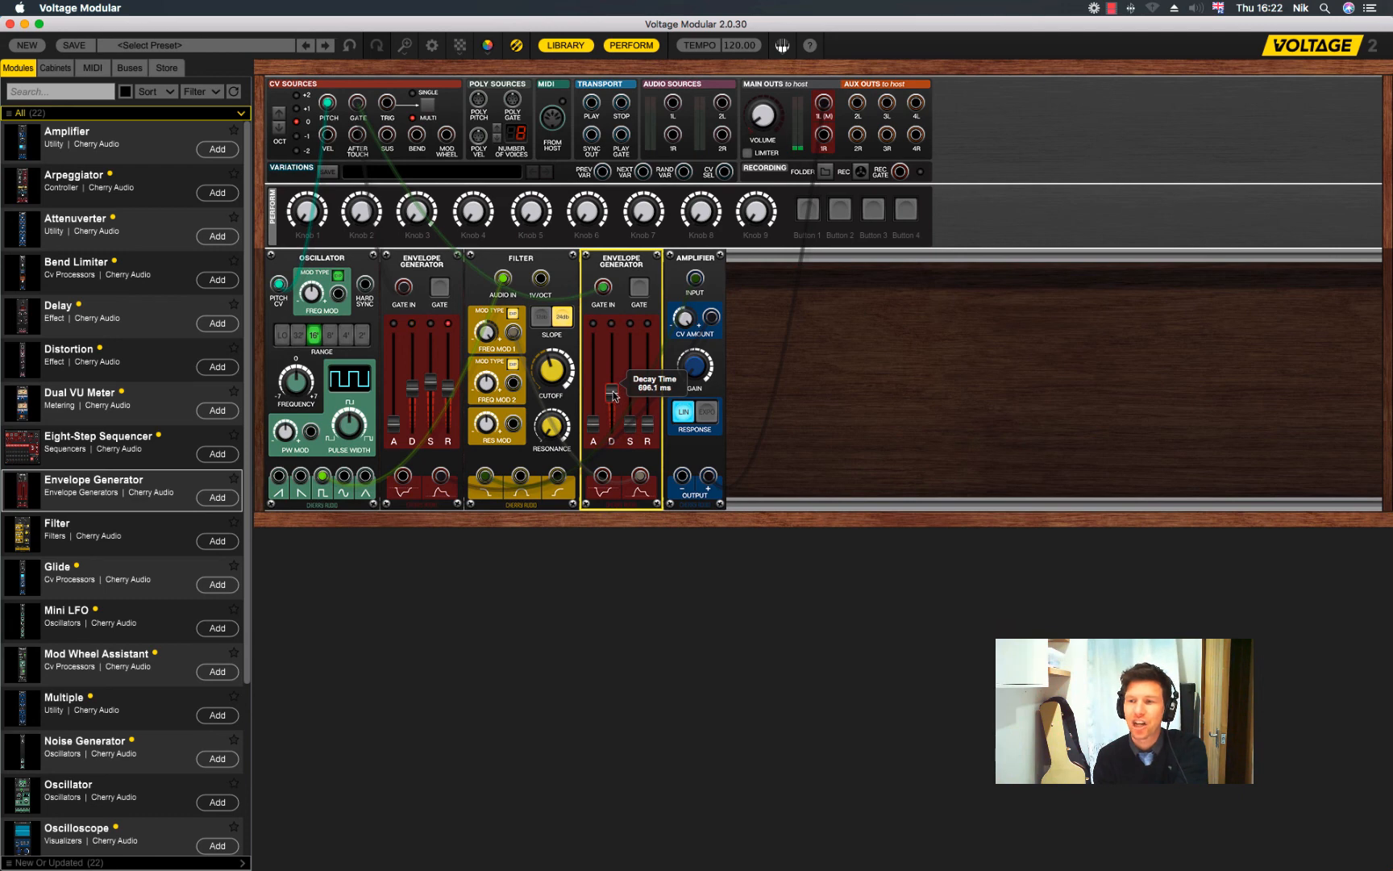
Set the filter's resonance to about 39%
{"action": "left_click", "coordinate": [547, 429]}
{"action": "left_click_drag", "start_coordinate": [547, 430], "coordinate": [552, 432]}
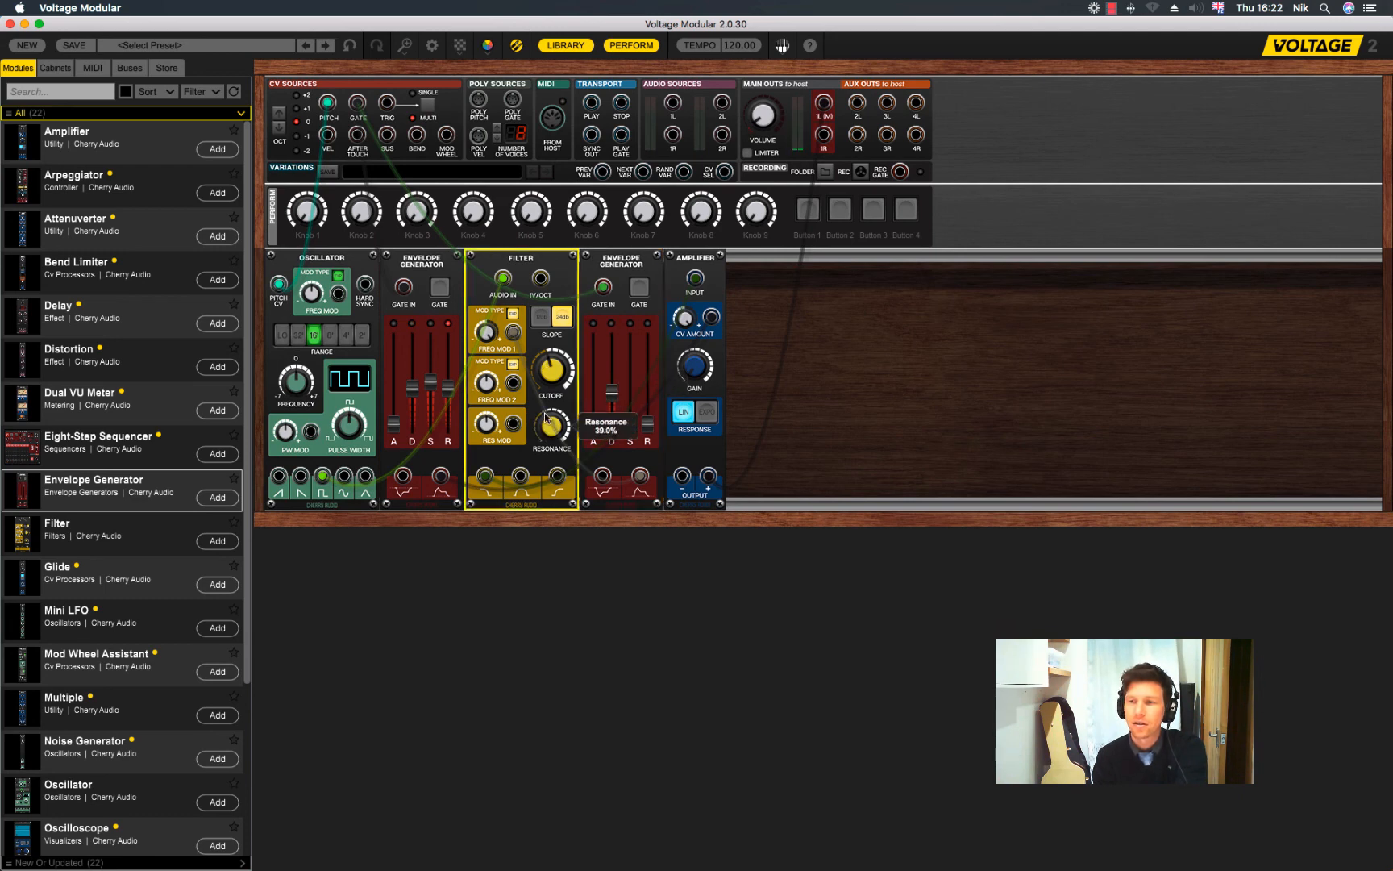
{"action": "mouse_move", "coordinate": [558, 423]}
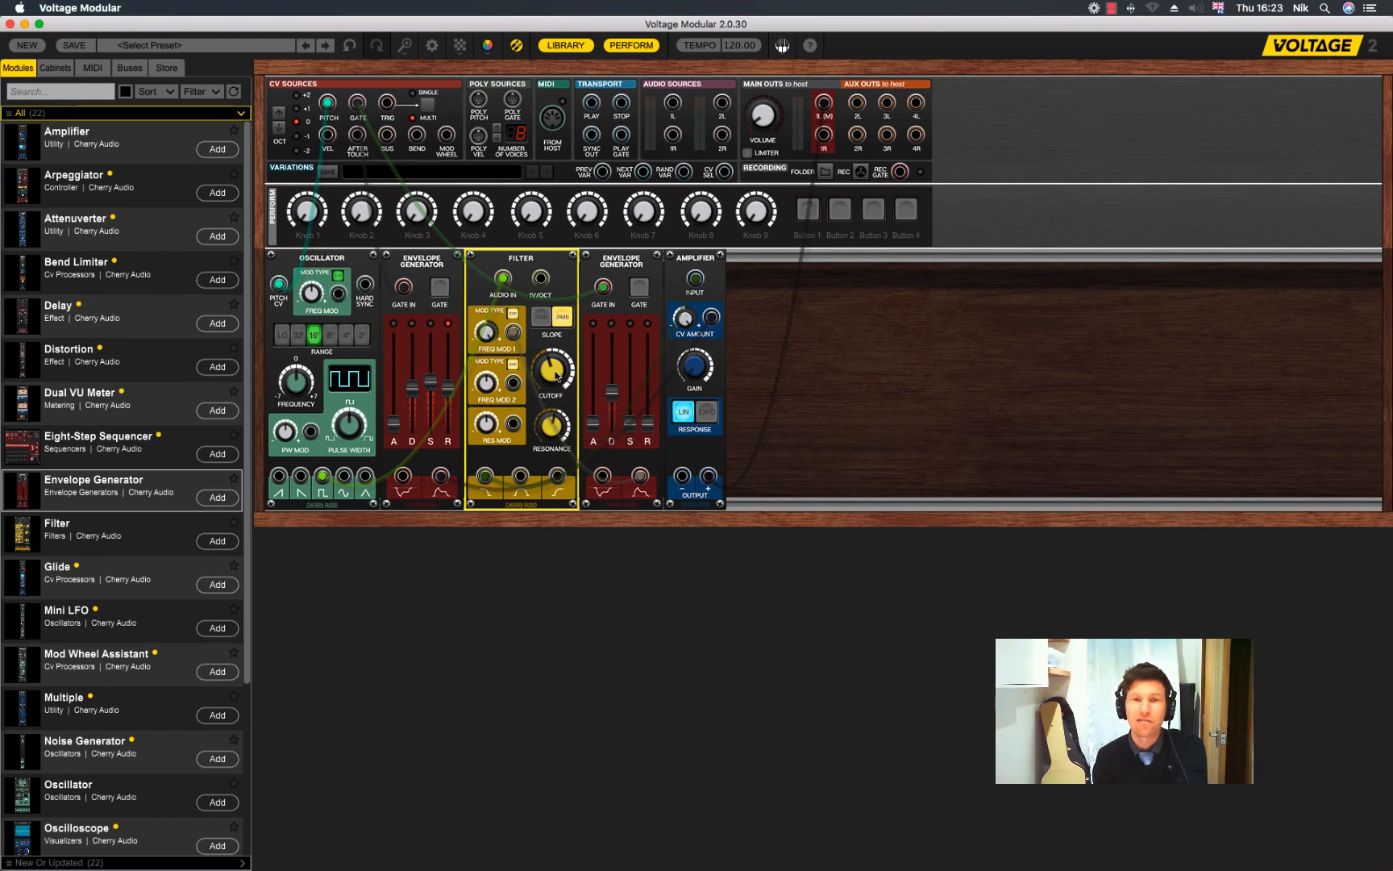
Raise the filter's resonance further while sweeping the cutoff up and back down to about 243.5 Hz
{"action": "mouse_move", "coordinate": [556, 368]}
{"action": "left_click_drag", "start_coordinate": [556, 368], "coordinate": [569, 337]}
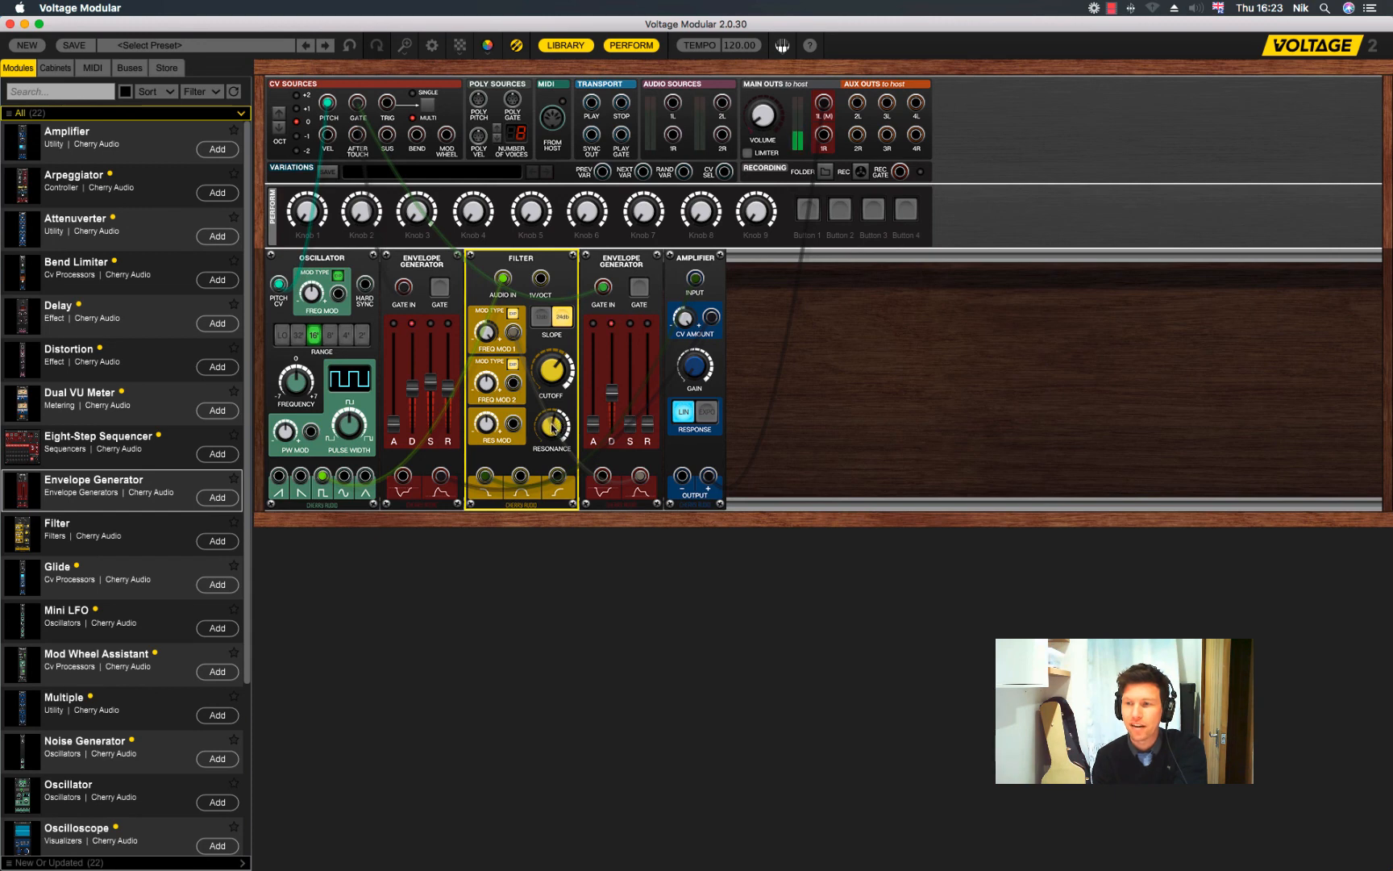
{"action": "mouse_move", "coordinate": [553, 426]}
{"action": "left_click_drag", "start_coordinate": [554, 427], "coordinate": [574, 377]}
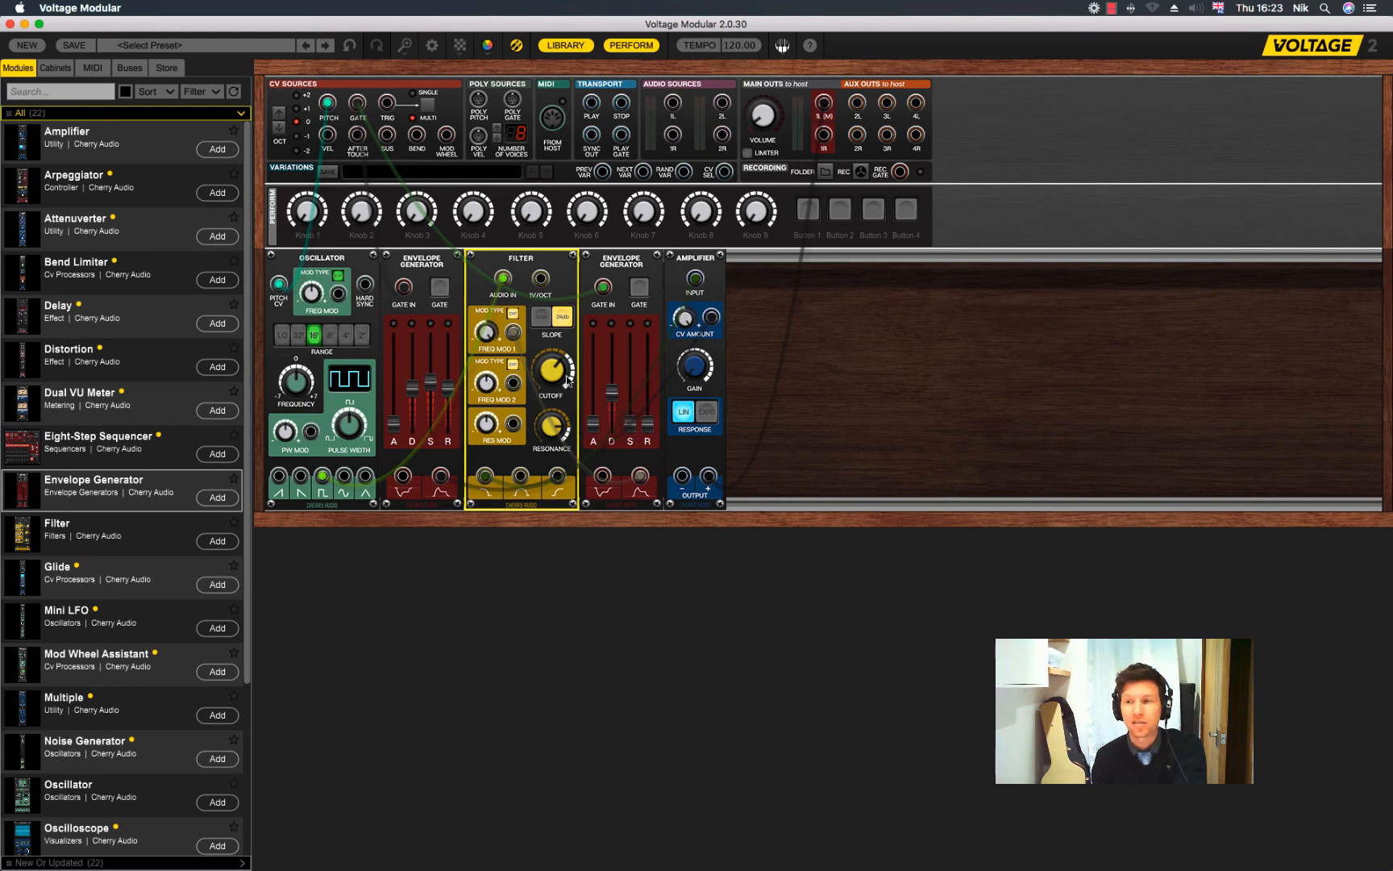
{"action": "left_click_drag", "start_coordinate": [566, 376], "coordinate": [562, 449]}
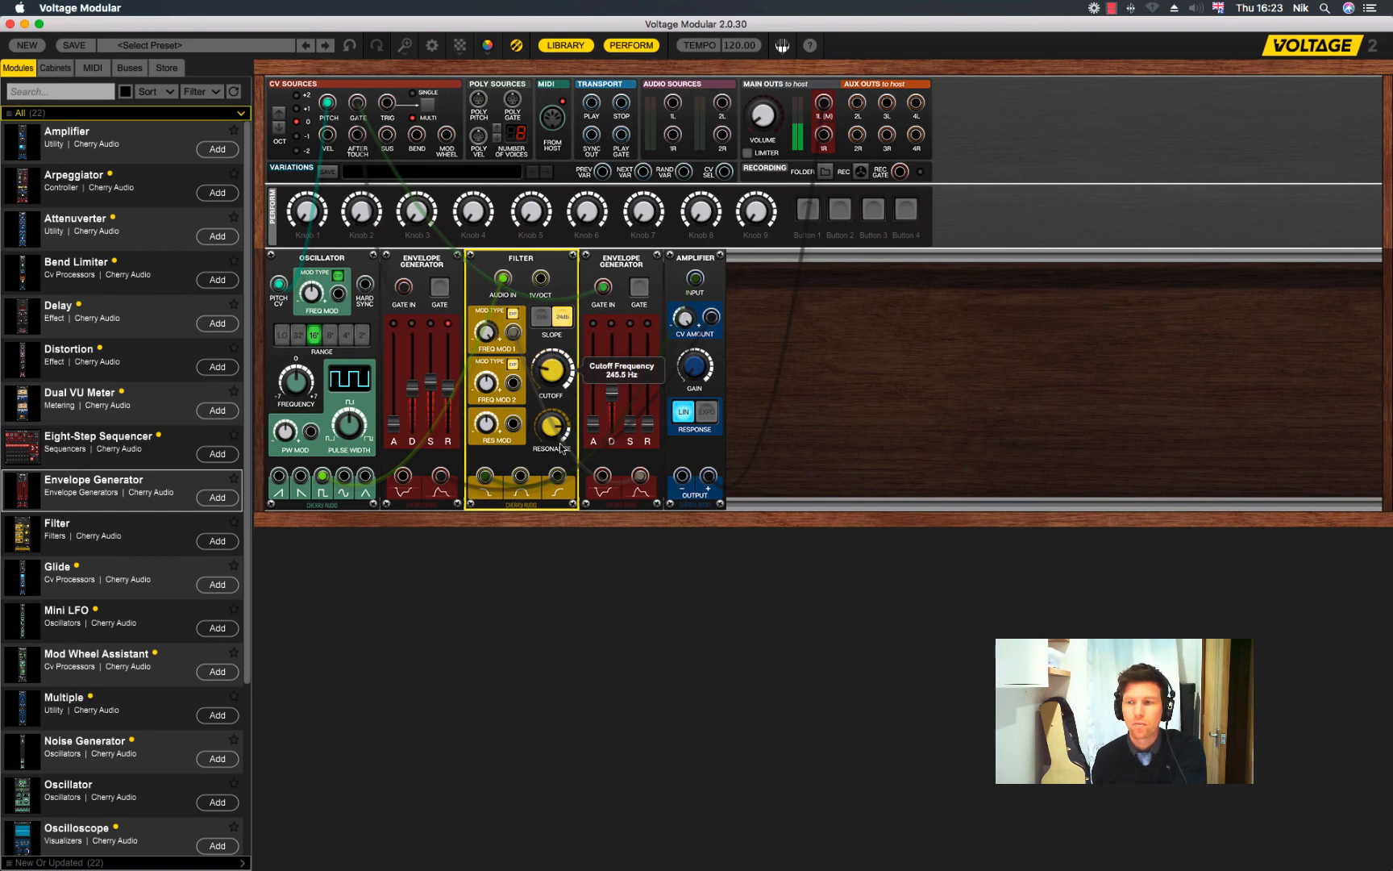